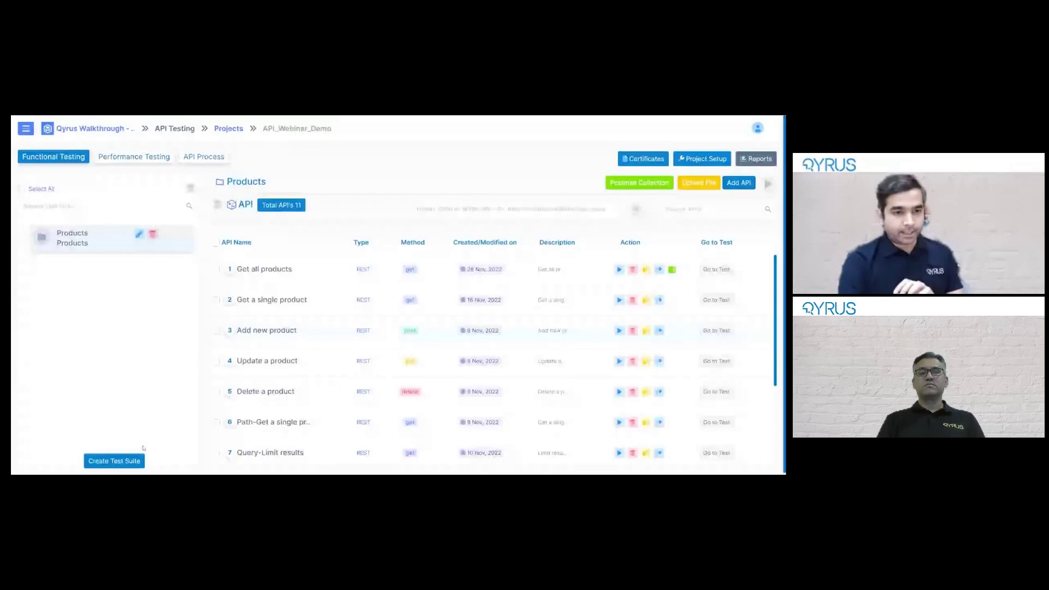
Create a test suite named Demo with the module name Demo
left_click(120, 461)
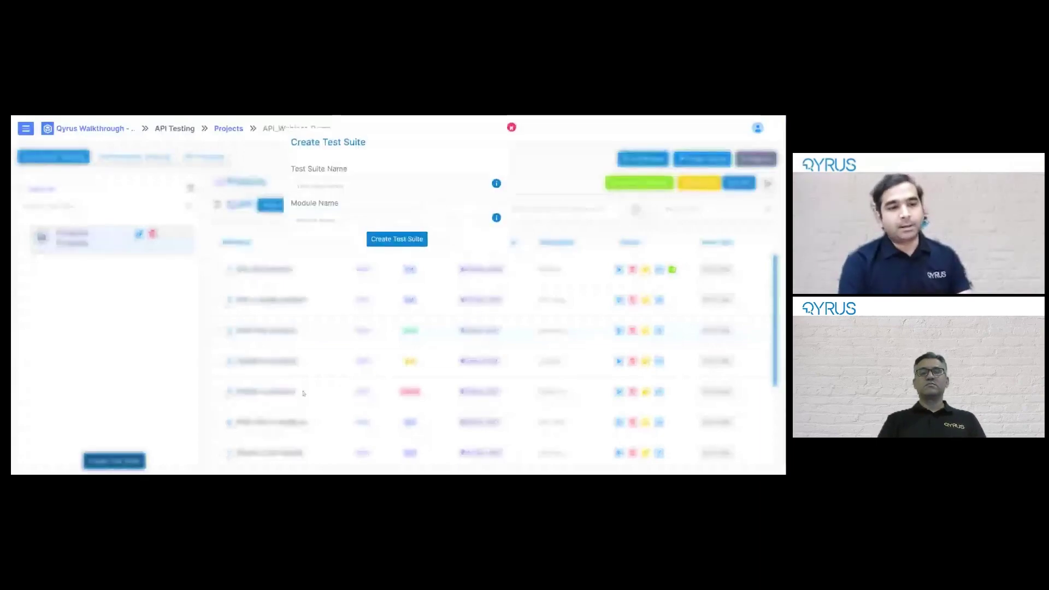
left_click(328, 185)
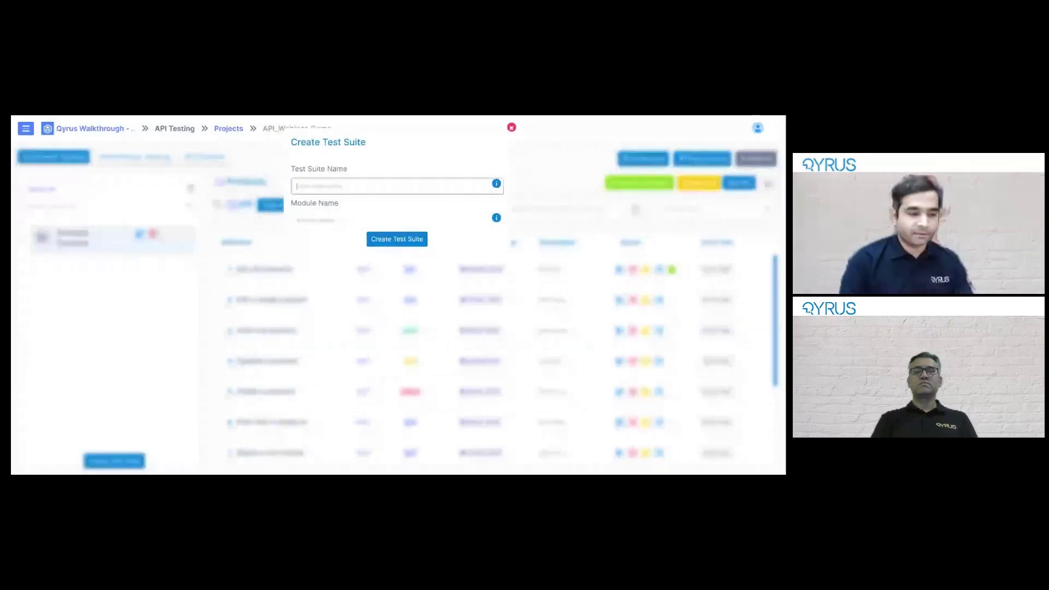
type("b")
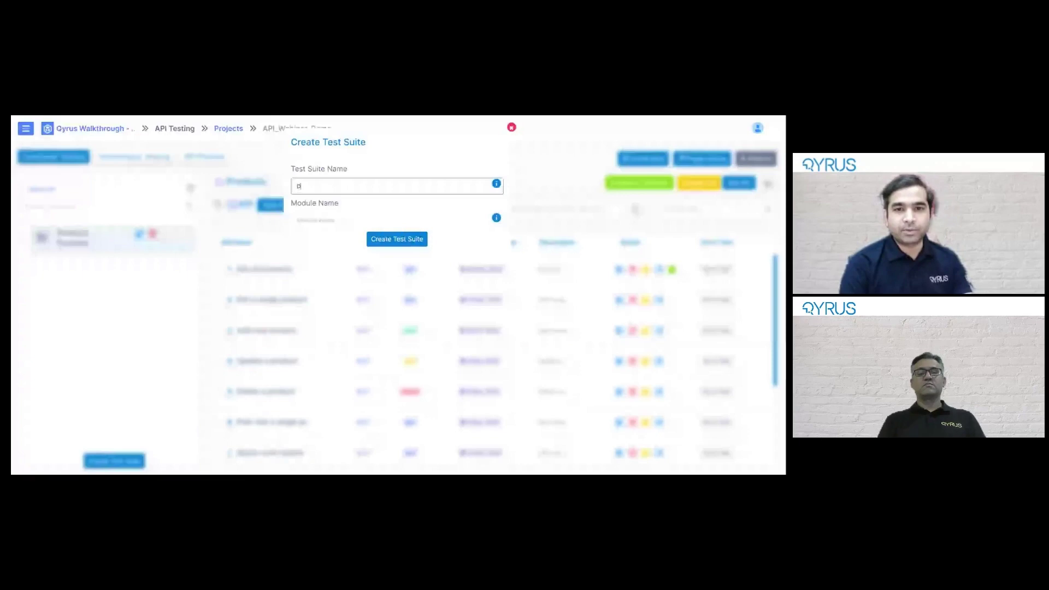
key("Return")
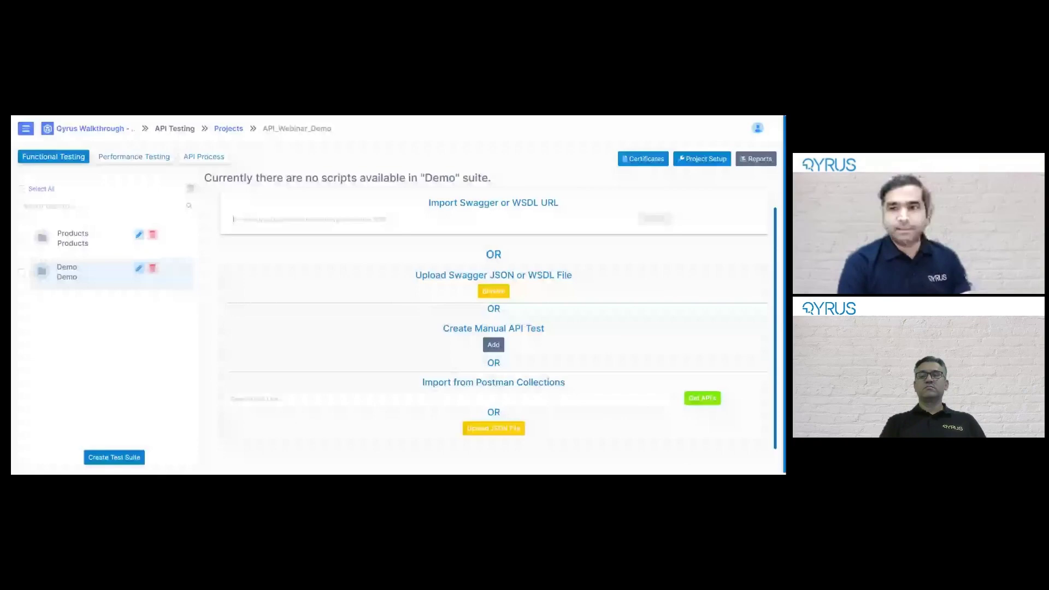
Import the APIs from the Swagger URL into the Demo suite and generate test scripts for the selected APIs
key("Return")
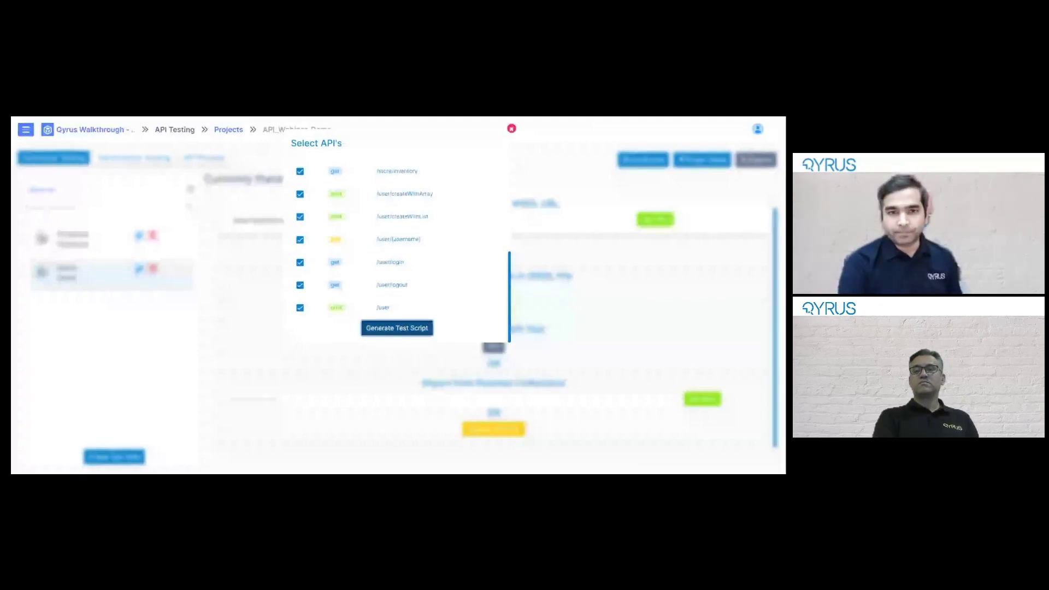
left_click(397, 328)
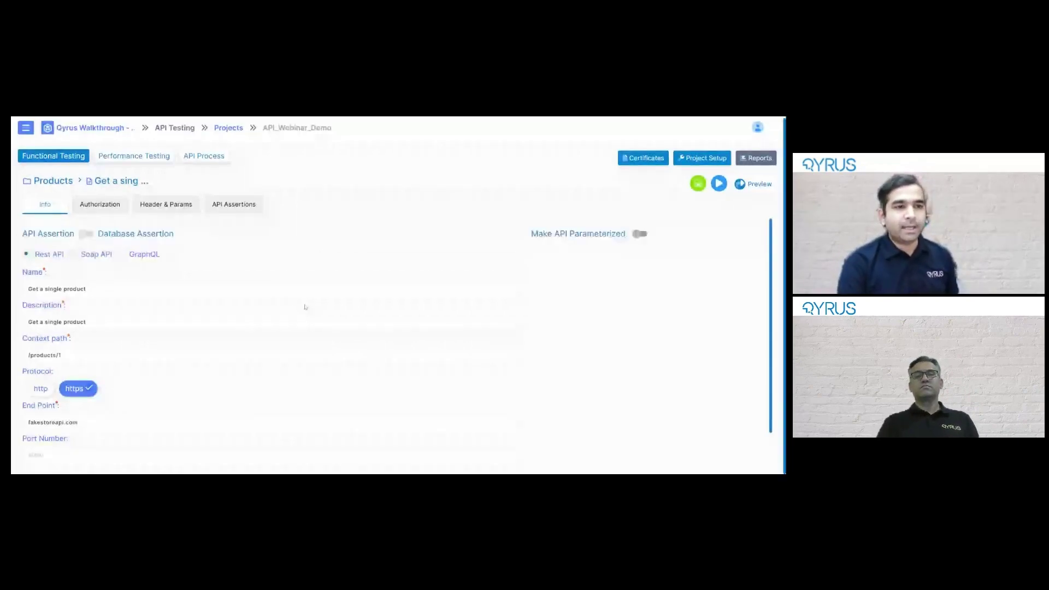
Review the general info and authorization settings of the Get a single product API
scroll(305, 307, "down", 1)
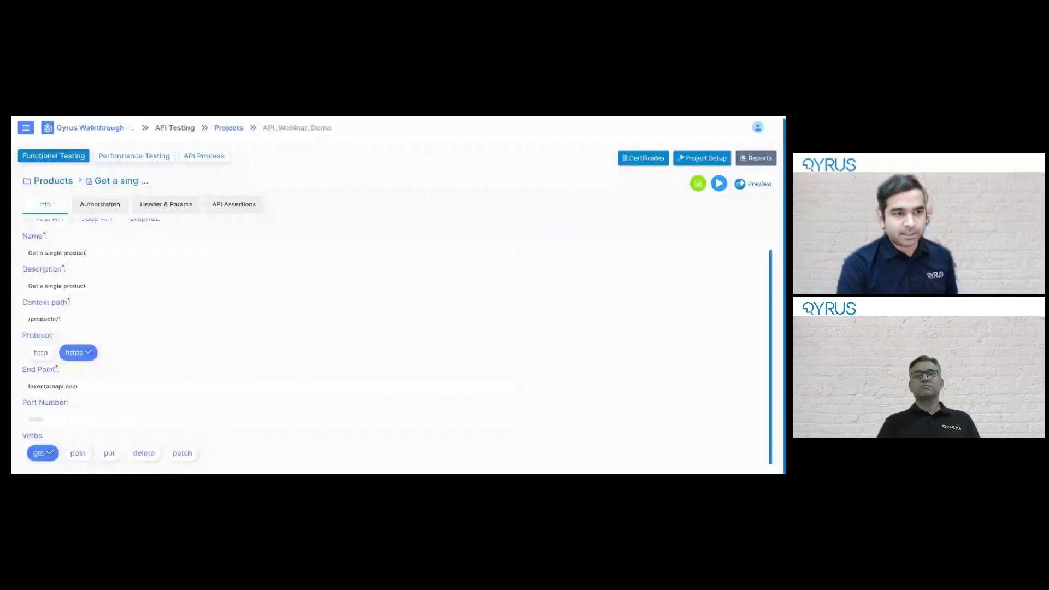
double_click(75, 286)
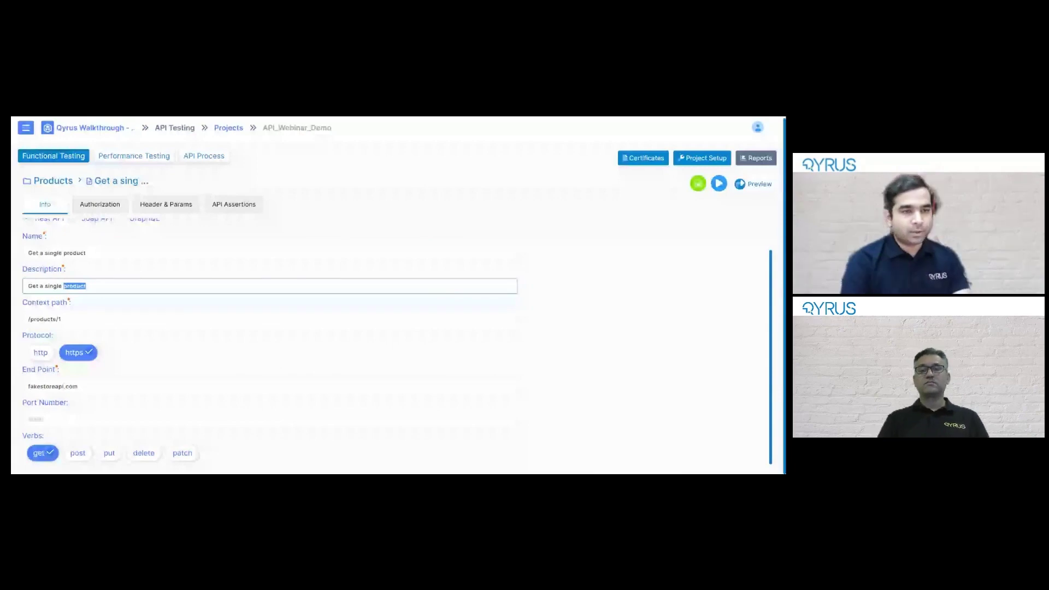
left_click(100, 203)
left_click(47, 291)
Examine the headers, path parameters and query parameters of the Get a single product API
left_click(166, 204)
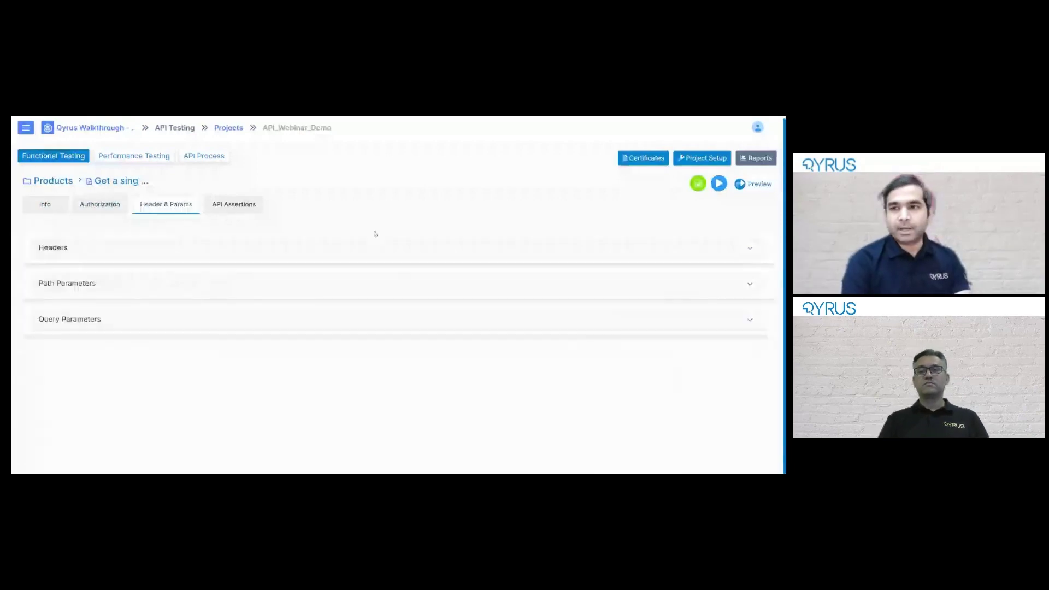
left_click(750, 250)
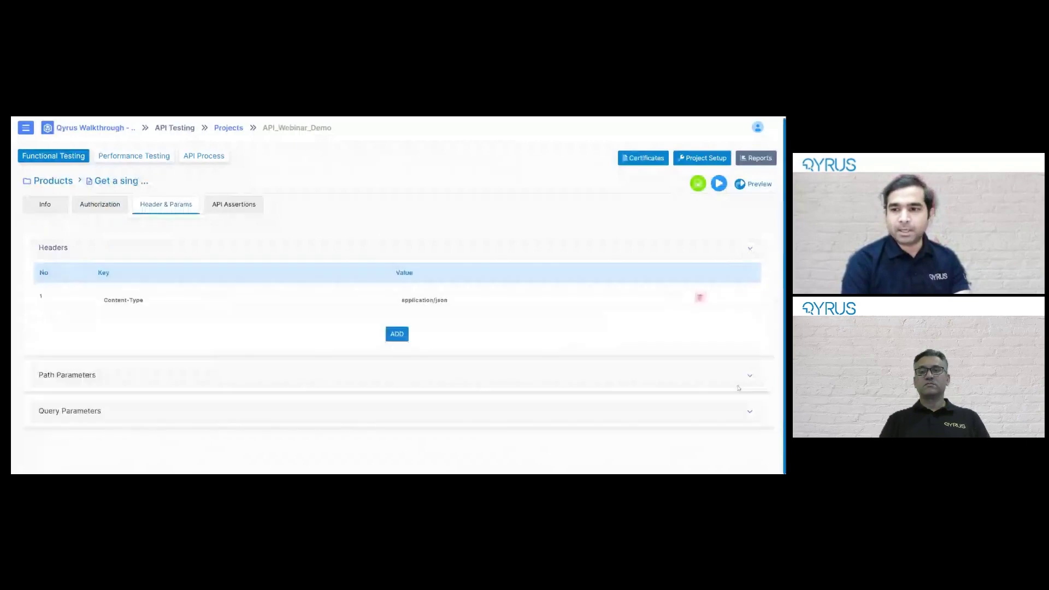
left_click(609, 380)
scroll(609, 382, "down", 1)
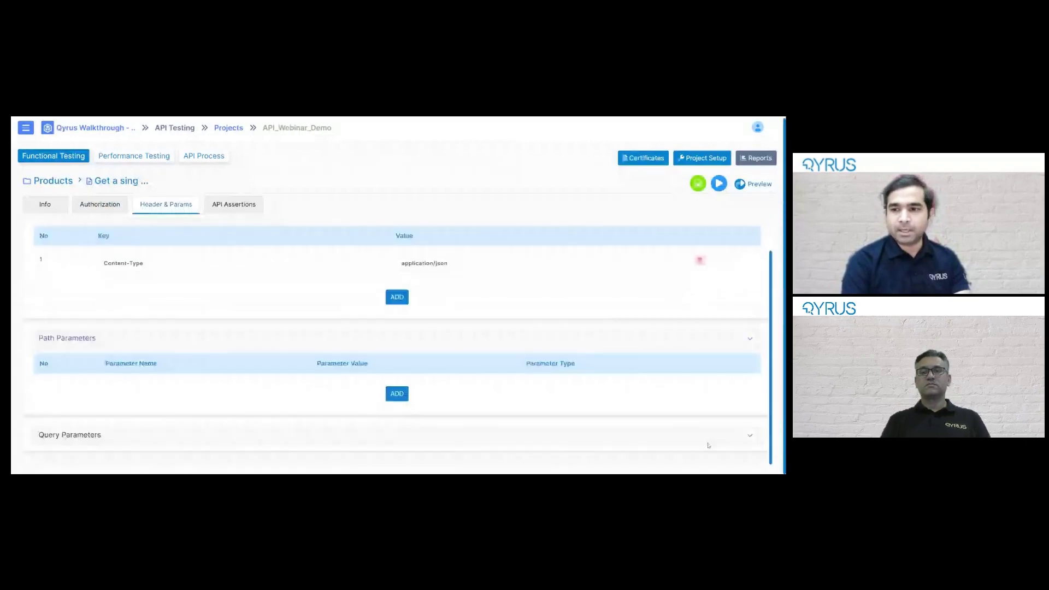
scroll(372, 400, "down", 2)
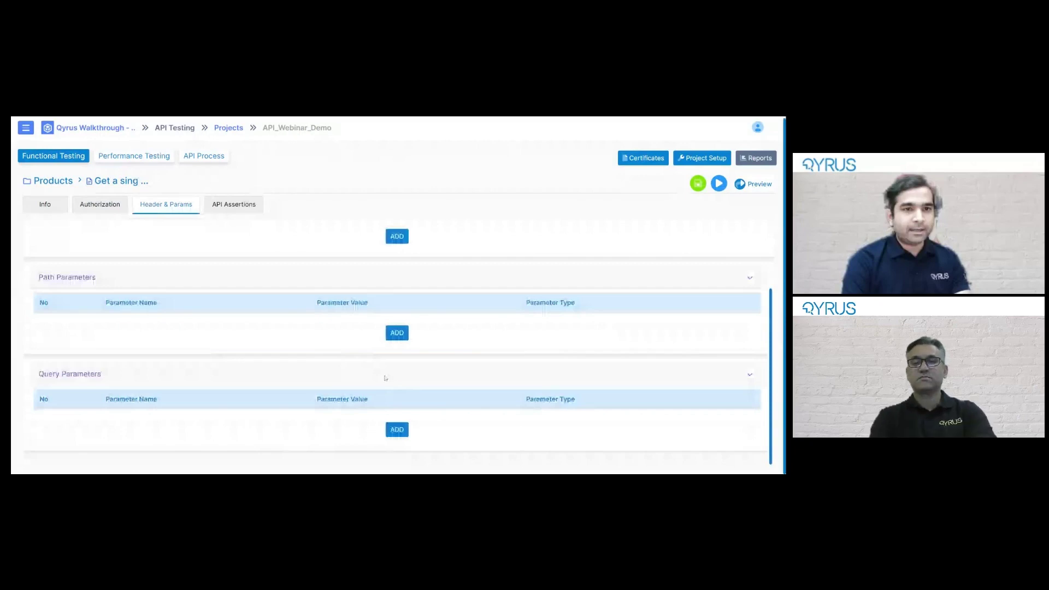
Try adding a third header assertion with the server key to the Get a single product API, and delete it
left_click(234, 203)
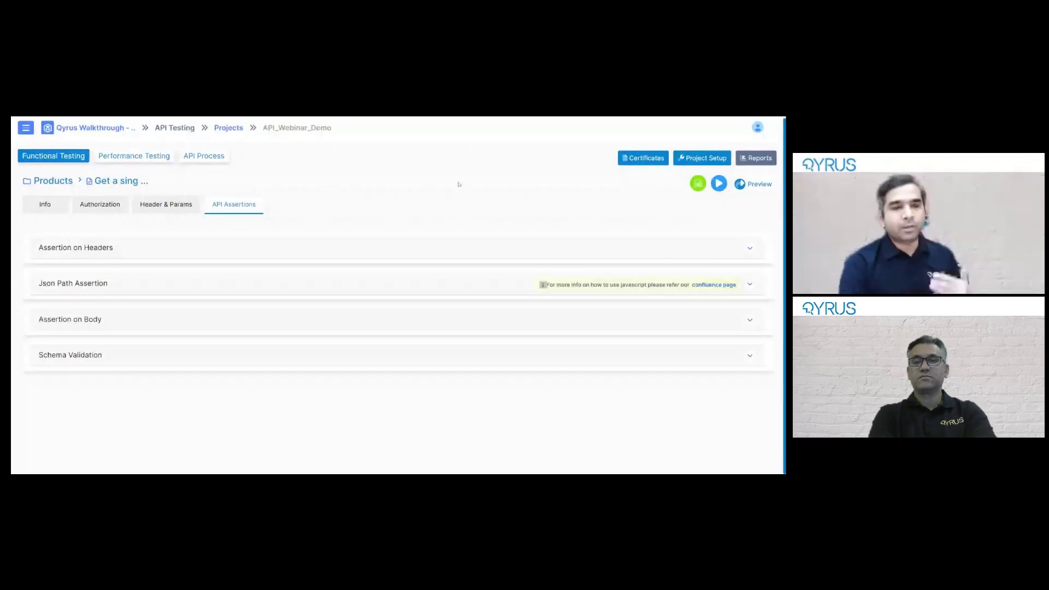
left_click(434, 248)
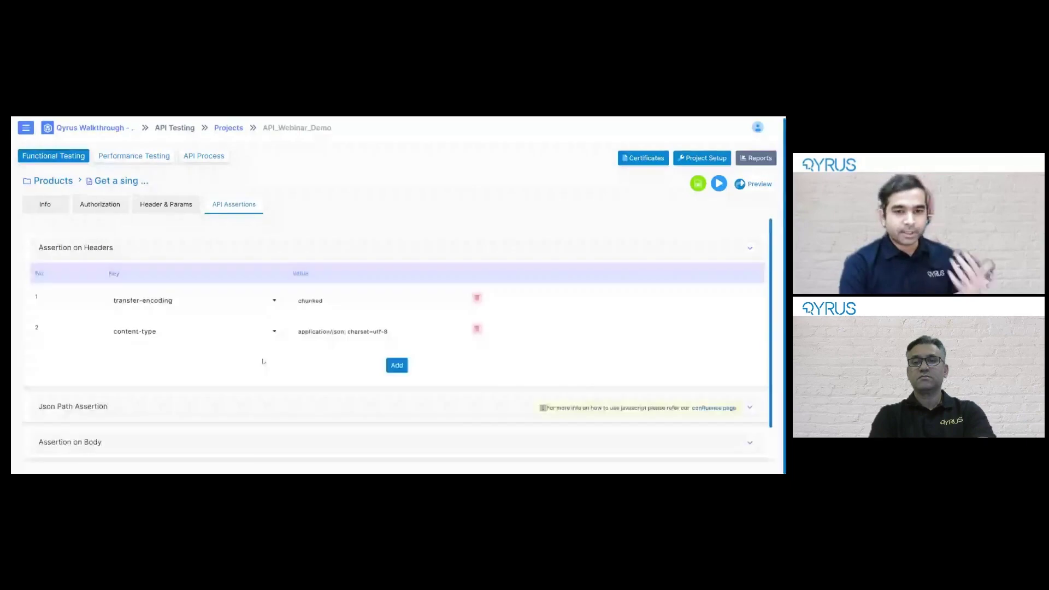
left_click(395, 366)
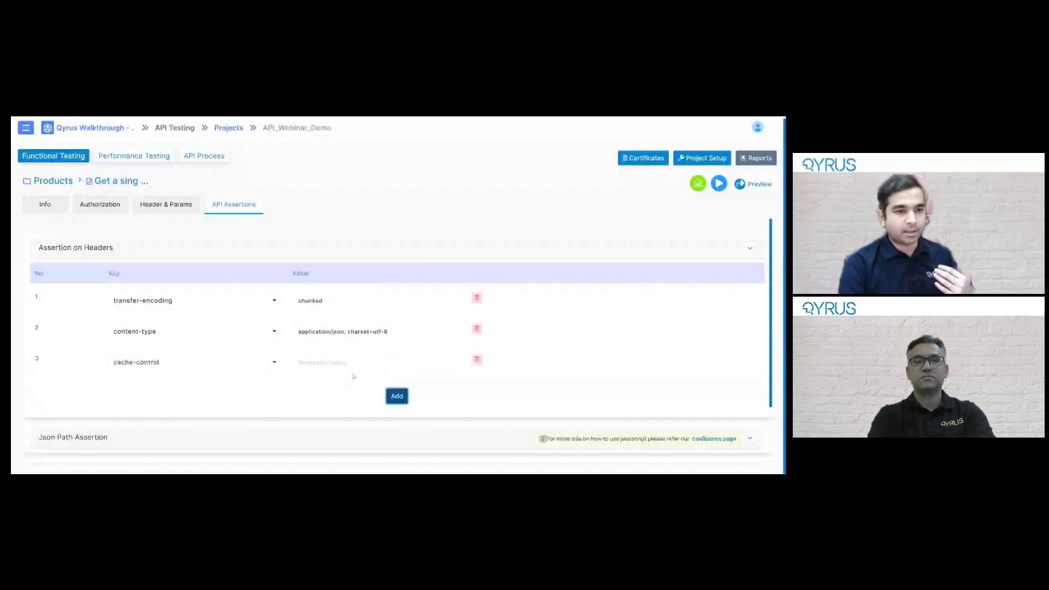
left_click(270, 362)
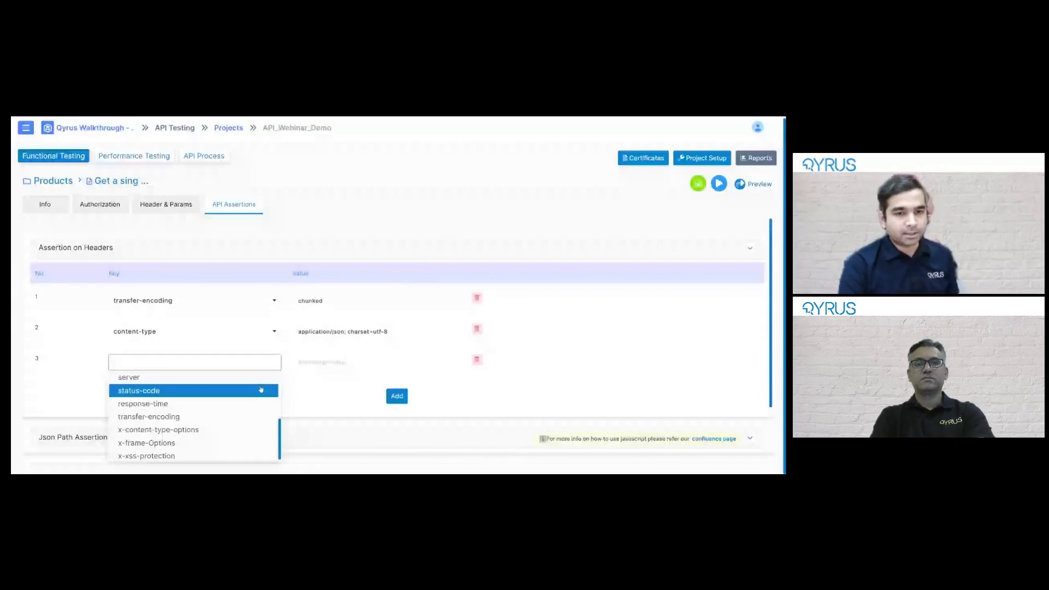
left_click(129, 377)
left_click(477, 360)
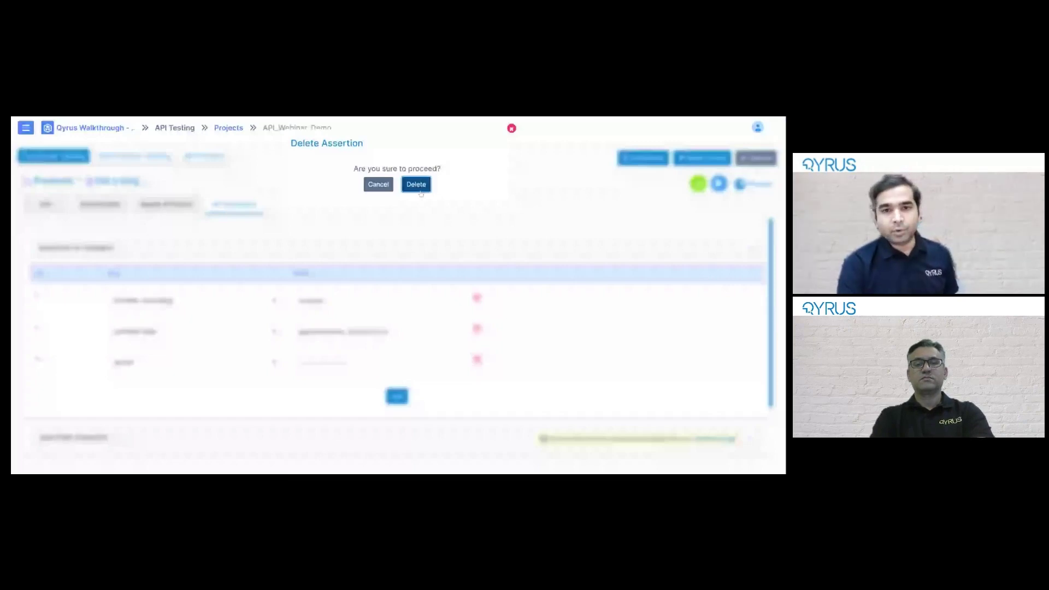
left_click(416, 186)
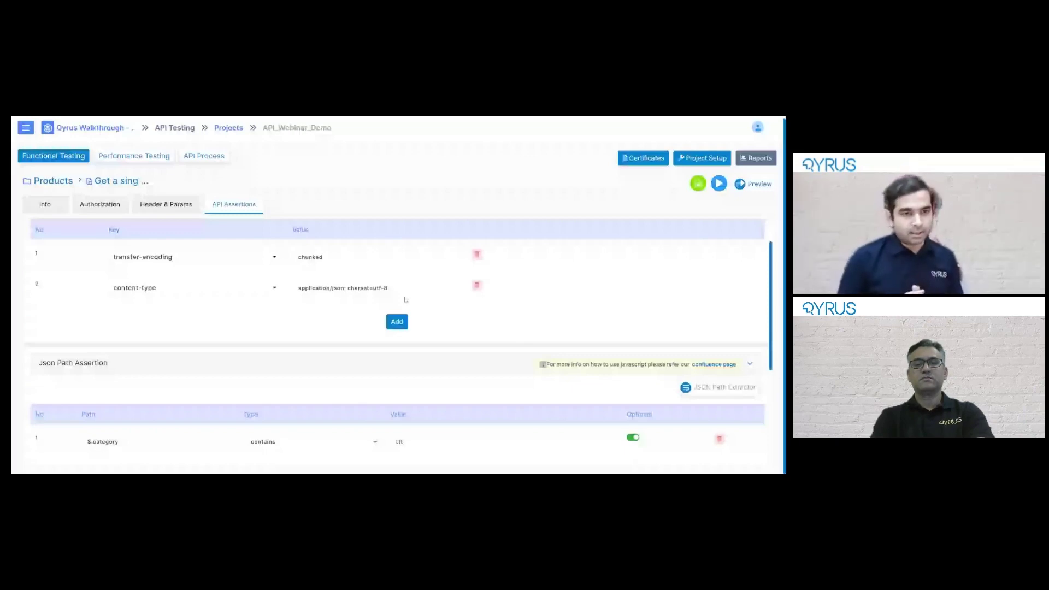
Review the JSON path assertions on category and price, and look at the JSON Path Extractor
scroll(404, 298, "down", 2)
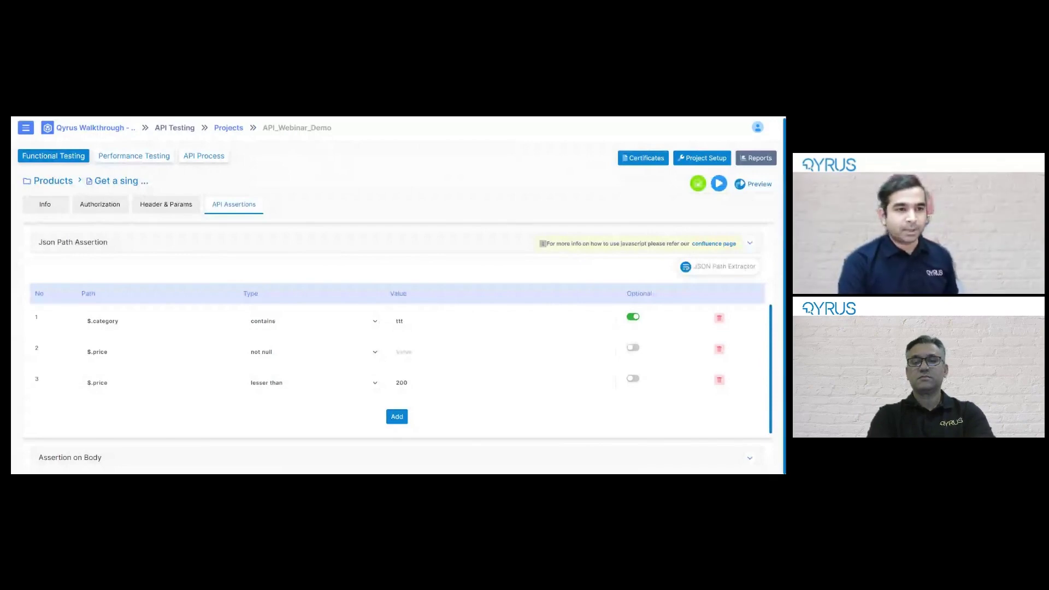
scroll(115, 306, "down", 1)
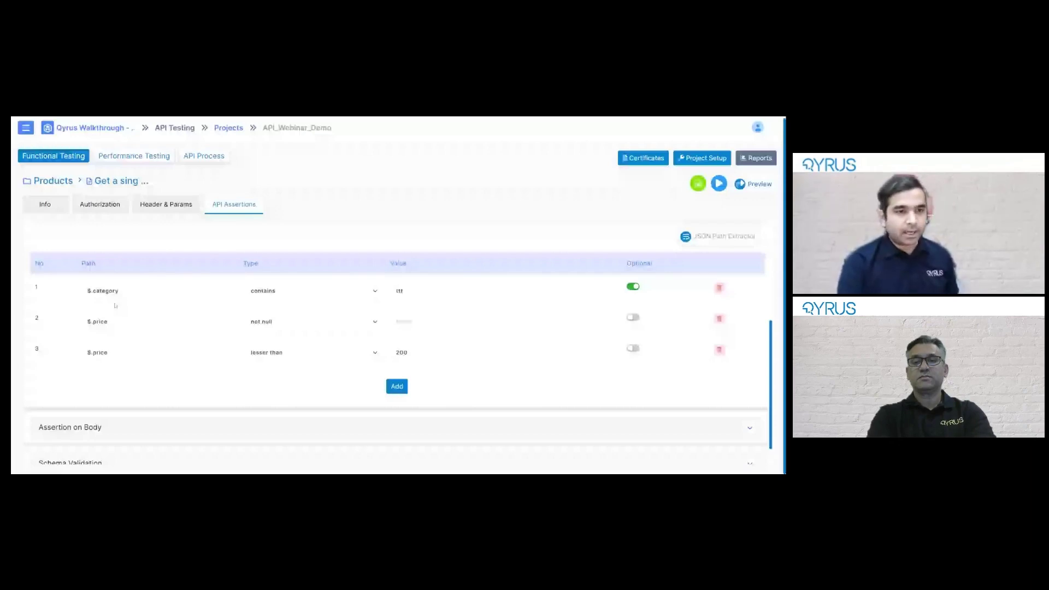
left_click(115, 321)
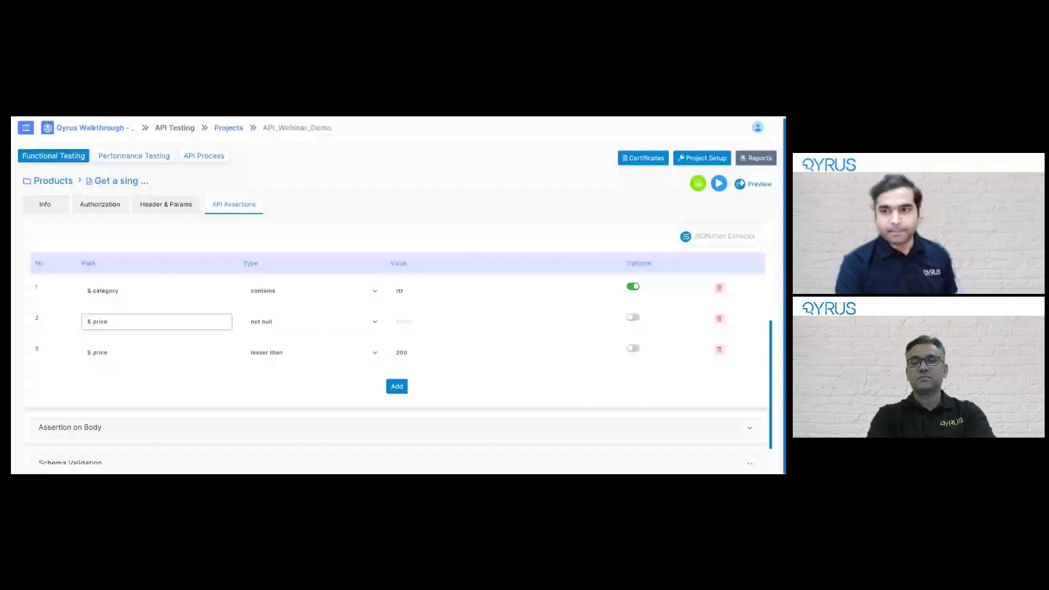
scroll(665, 328, "down", 1)
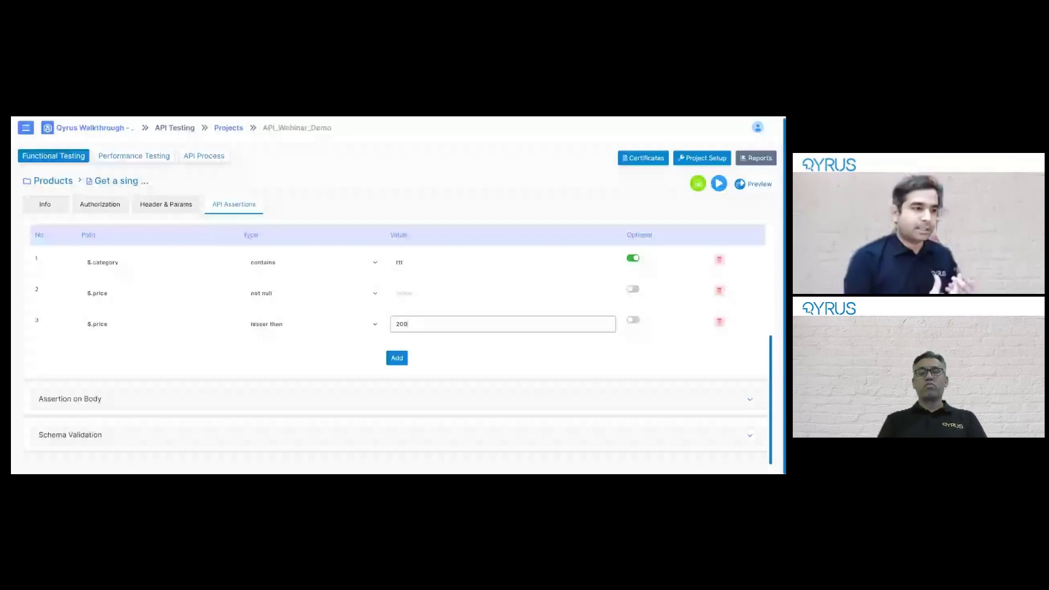
scroll(397, 349, "up", 2)
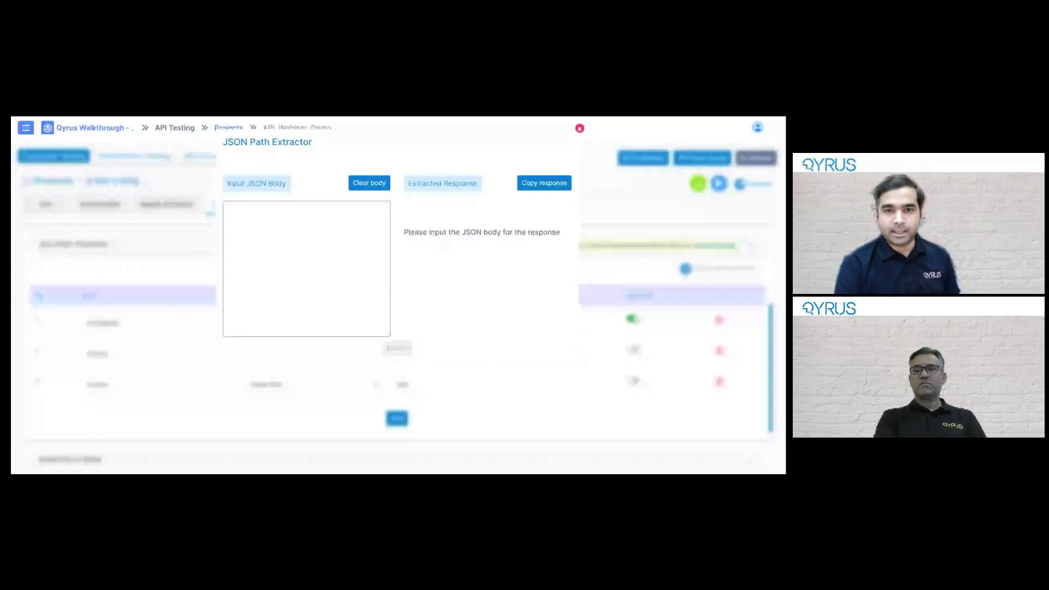
key("Escape")
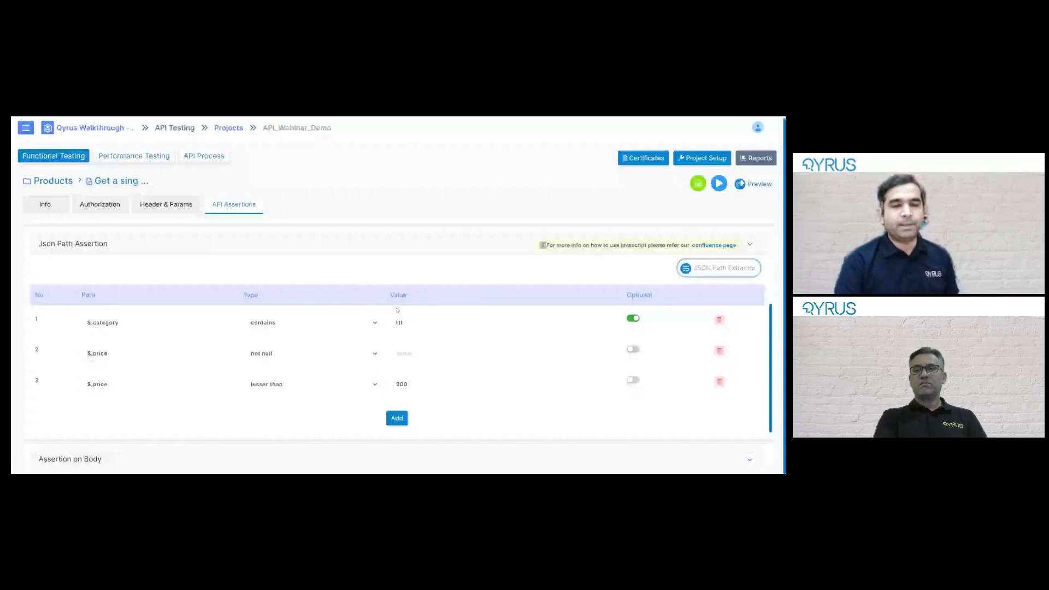
Review the API's body assertion and the JSON schema used for schema validation
scroll(397, 310, "down", 3)
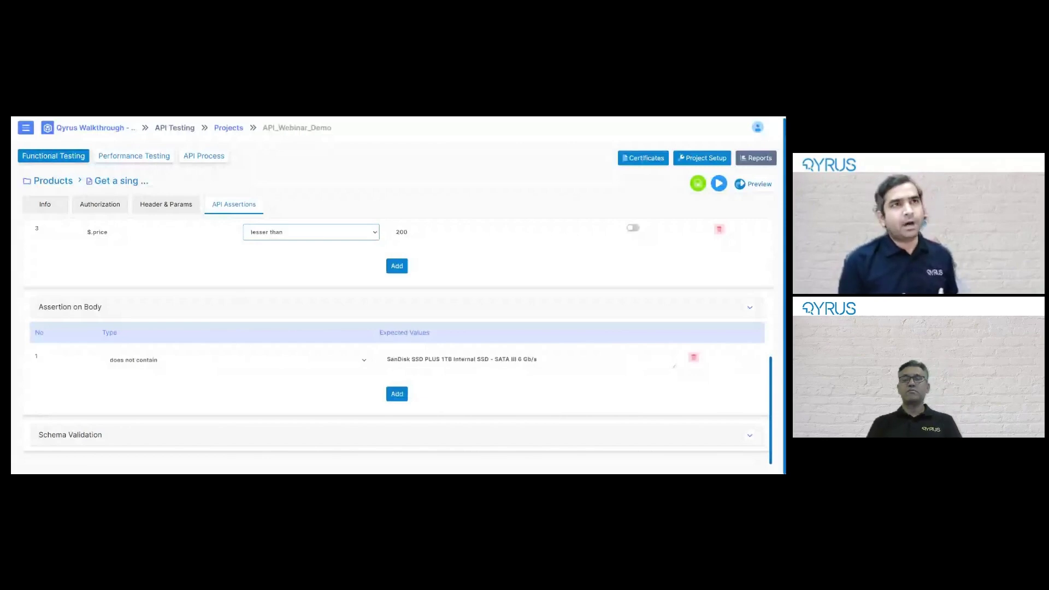
scroll(398, 344, "down", 3)
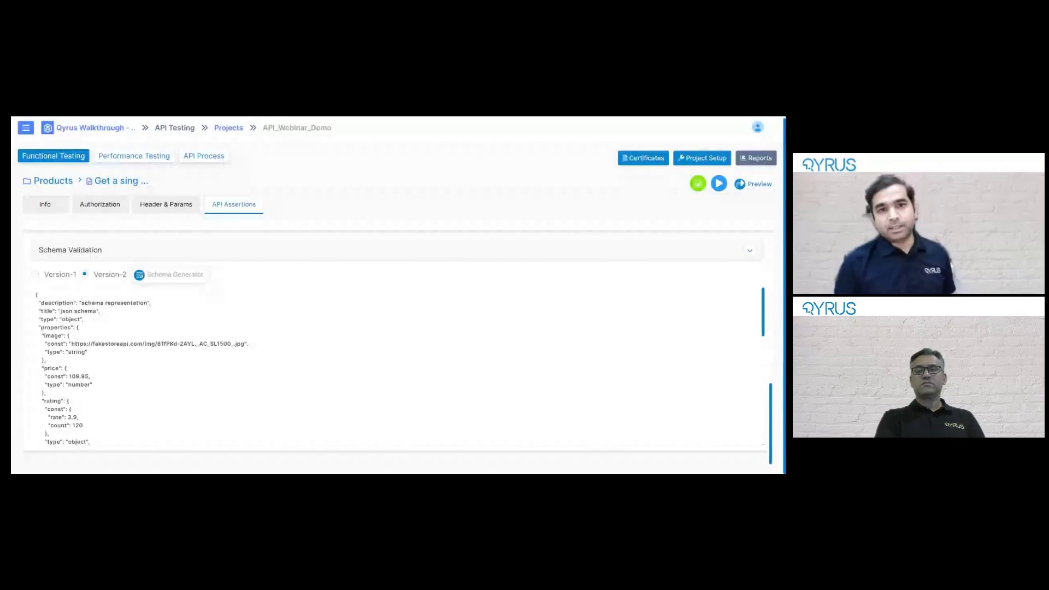
scroll(383, 368, "down", 3)
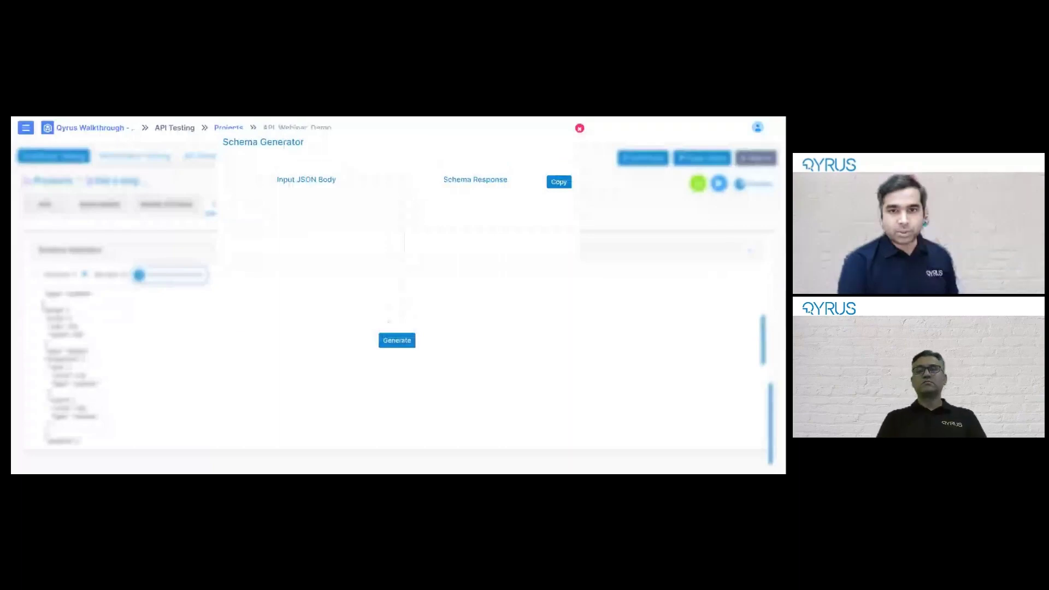
Generate a schema from a pasted product JSON body in the Schema Generator, and close it without using the result
key("ctrl+v")
scroll(481, 254, "down", 5)
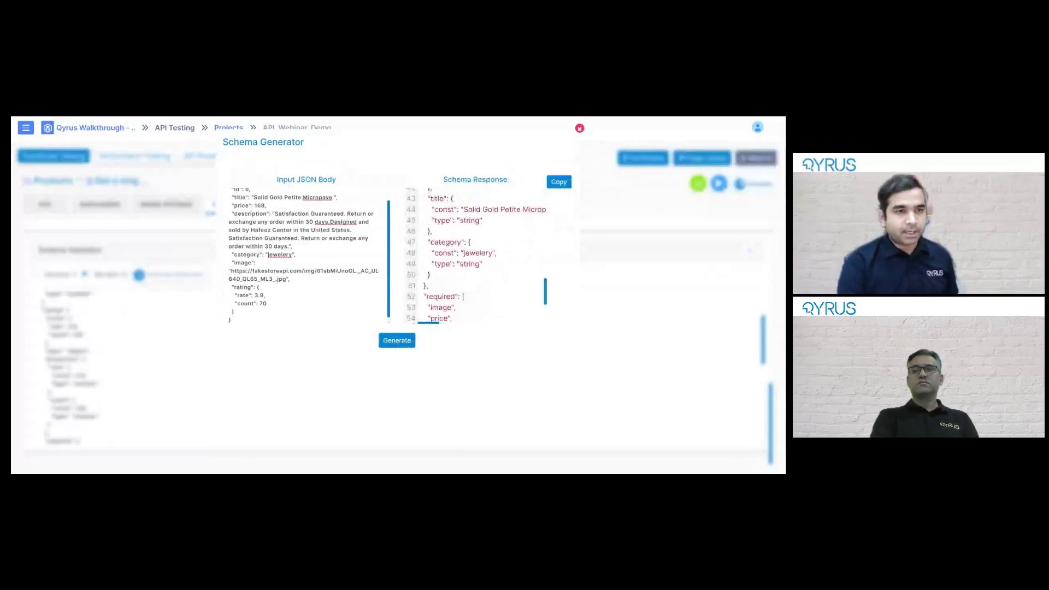
key("Escape")
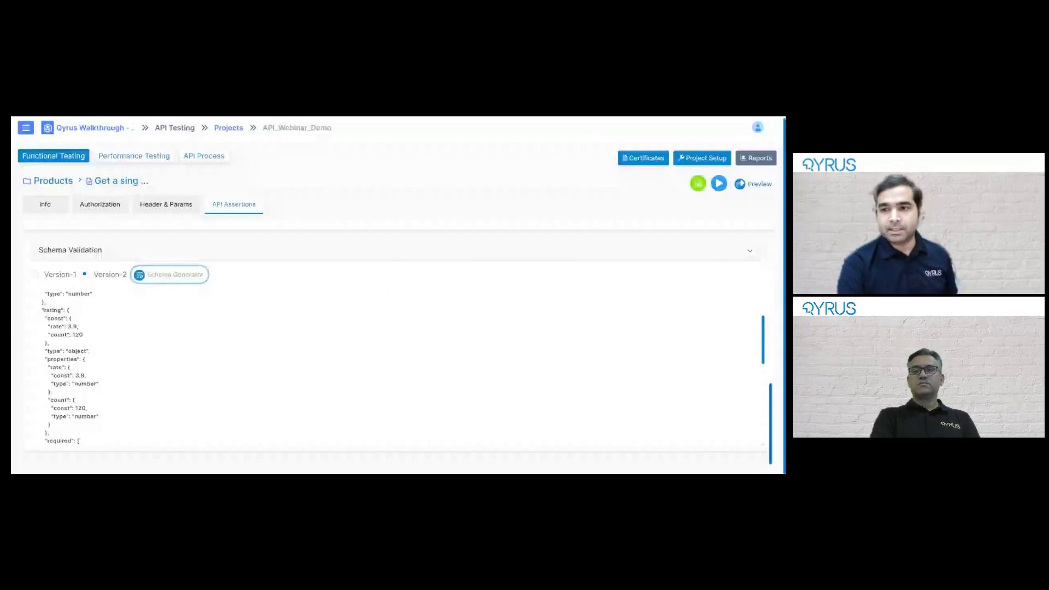
Run the Get a single product test in the Global environment and review its execution summary report
left_click(749, 250)
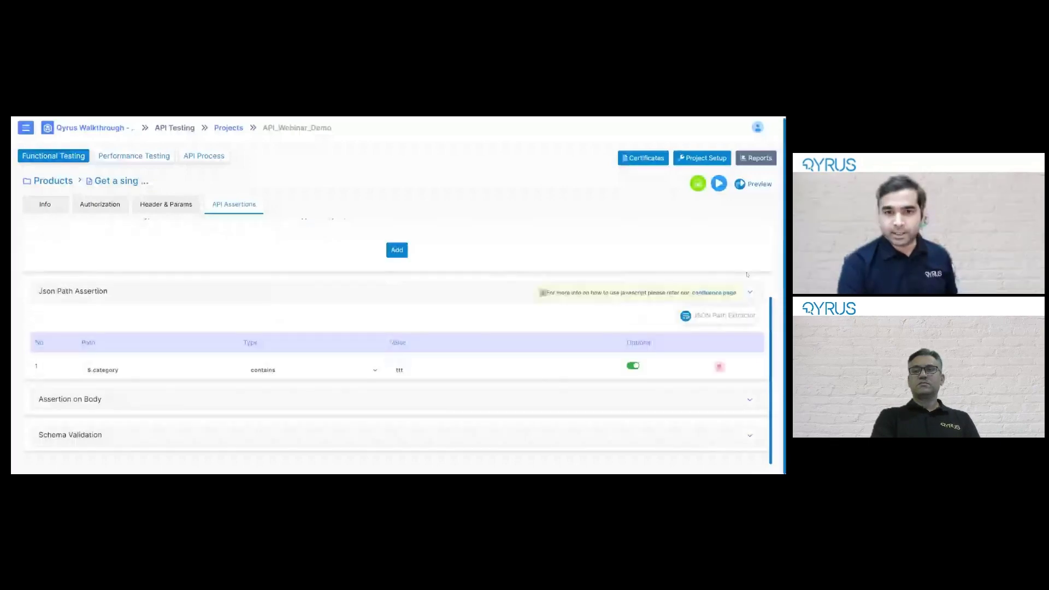
left_click(747, 276)
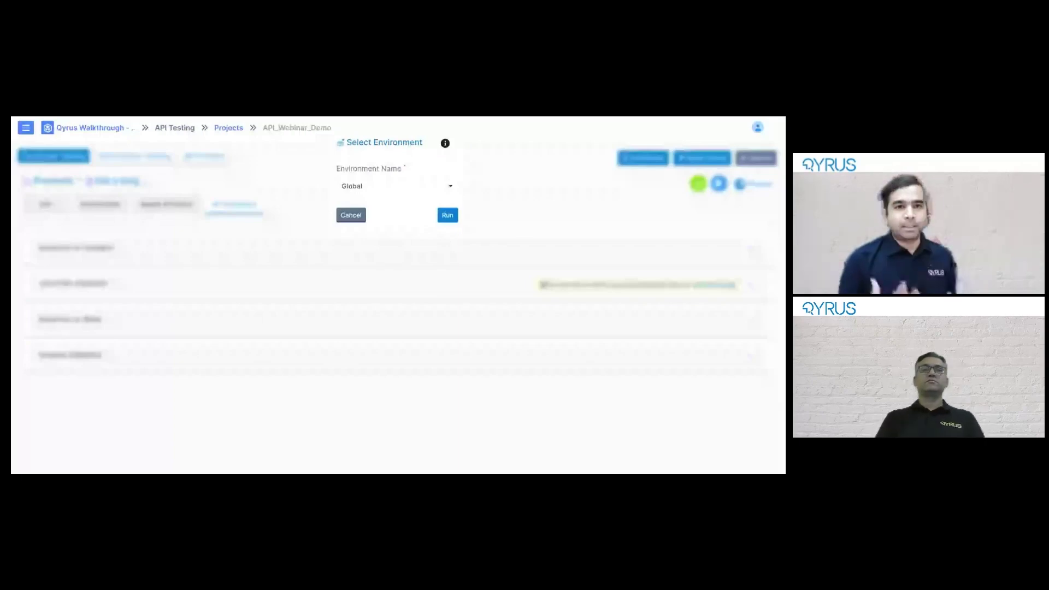
left_click(396, 186)
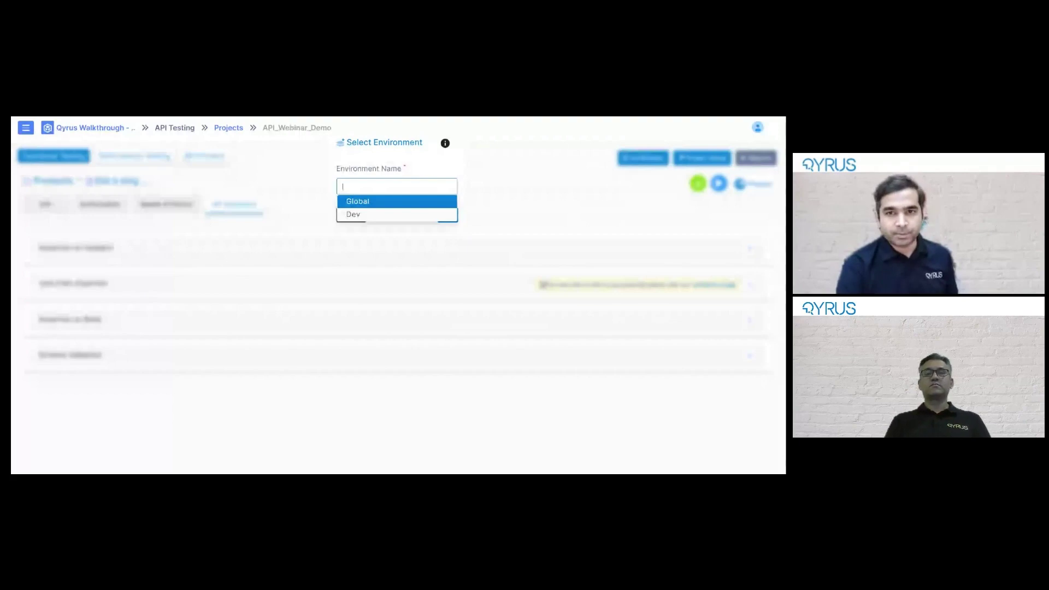
key("Return")
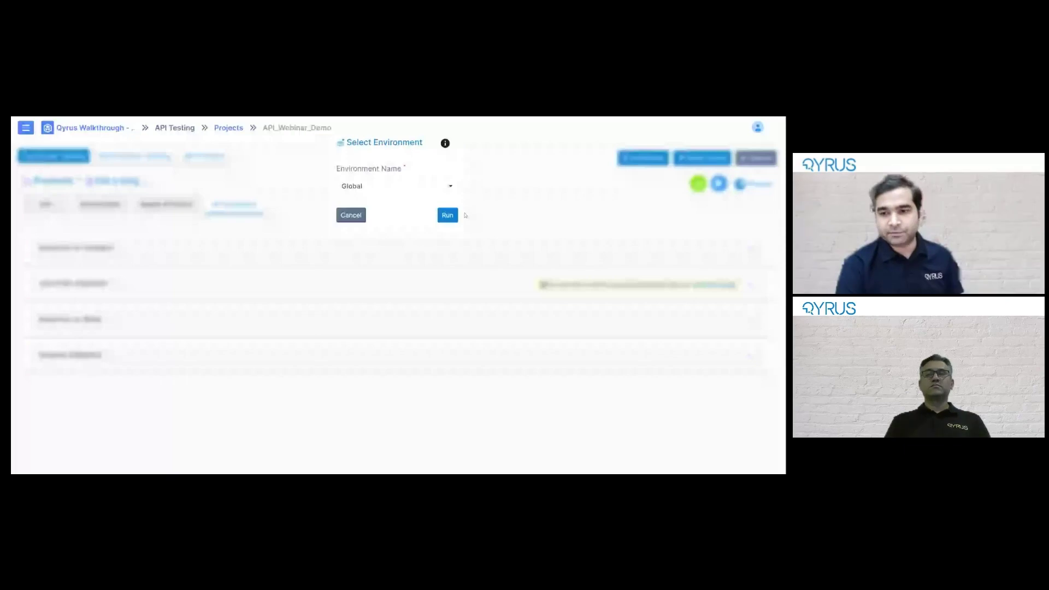
left_click(449, 215)
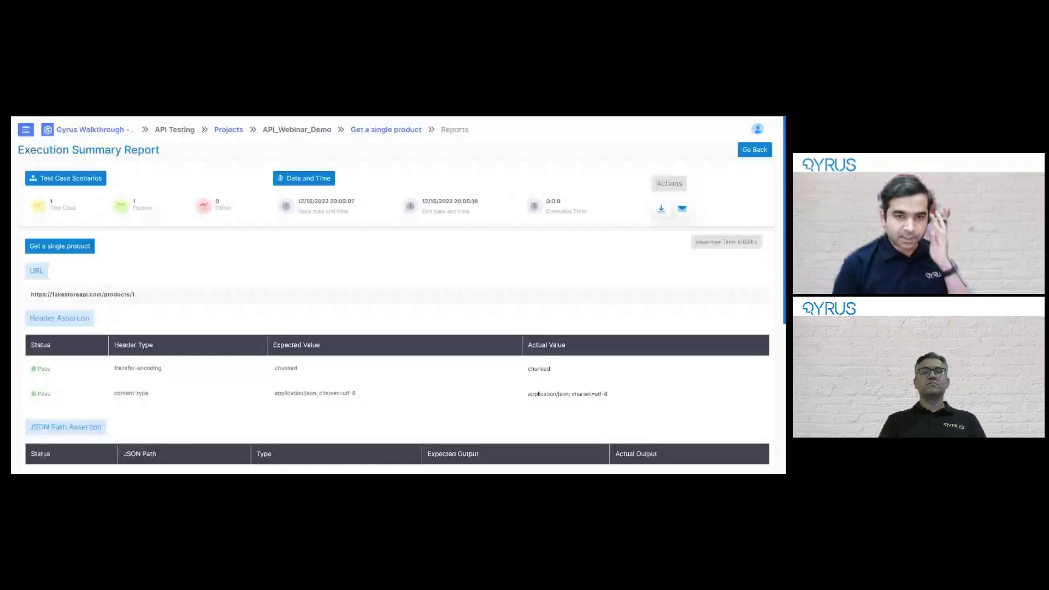
scroll(380, 274, "down", 3)
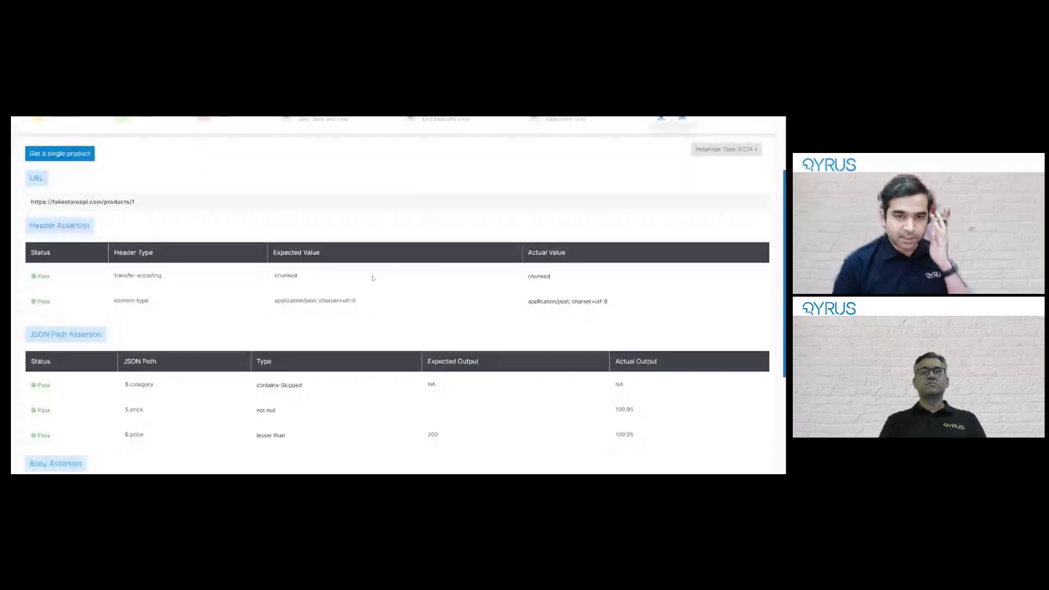
Compare expected and actual values of the header, JSON path and body assertions in the Get a single product report
scroll(382, 270, "up", 2)
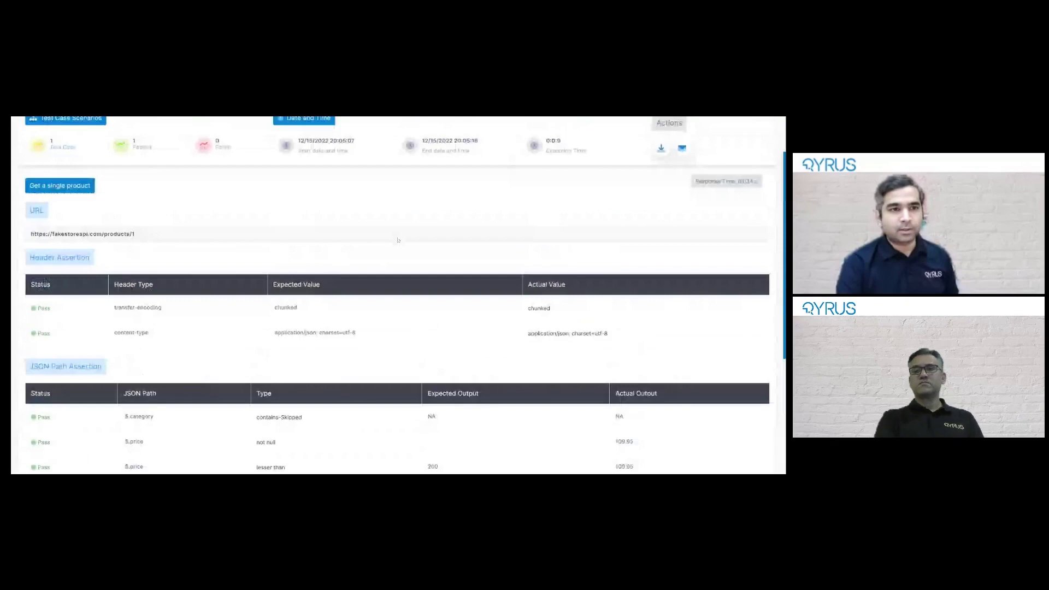
scroll(336, 231, "down", 2)
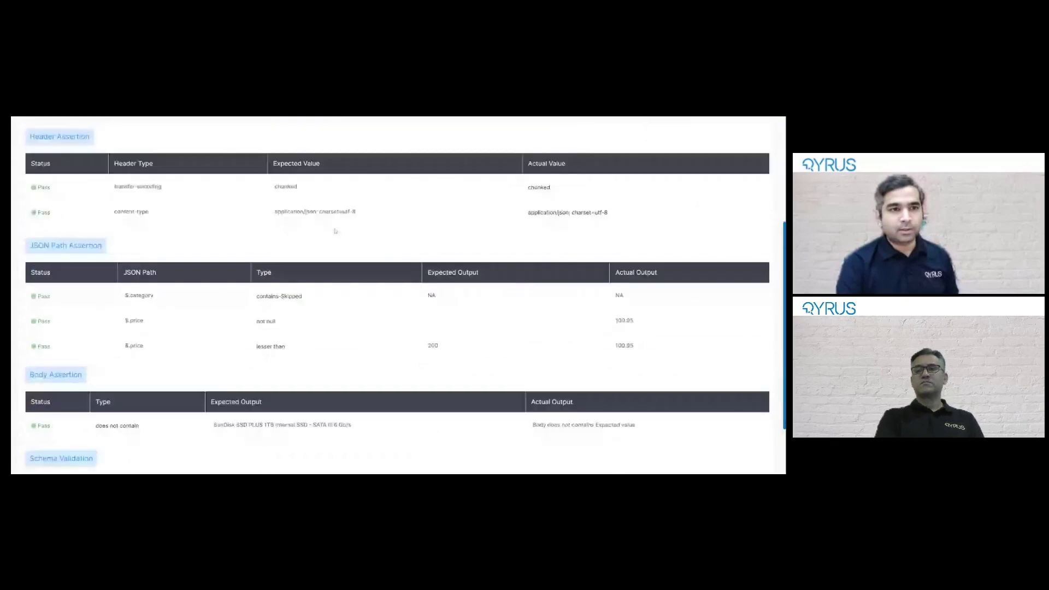
double_click(295, 190)
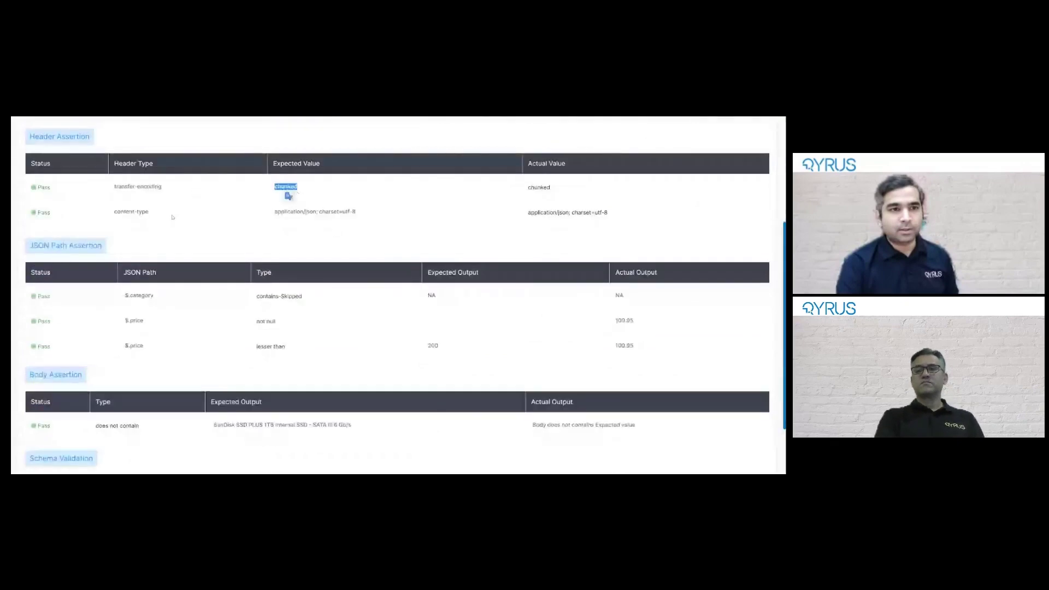
left_click(240, 203)
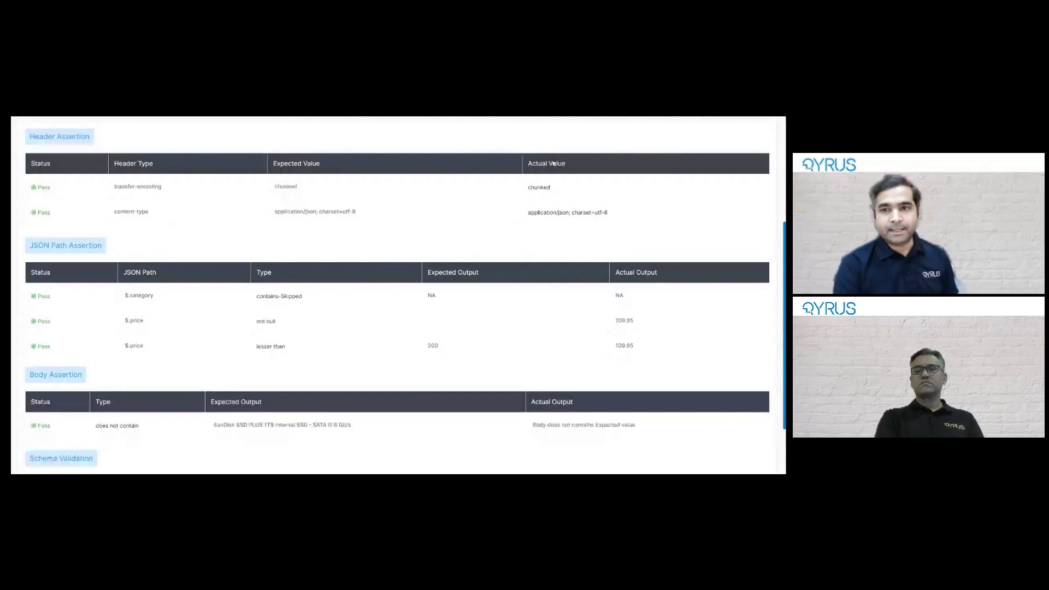
scroll(492, 246, "down", 1)
double_click(432, 235)
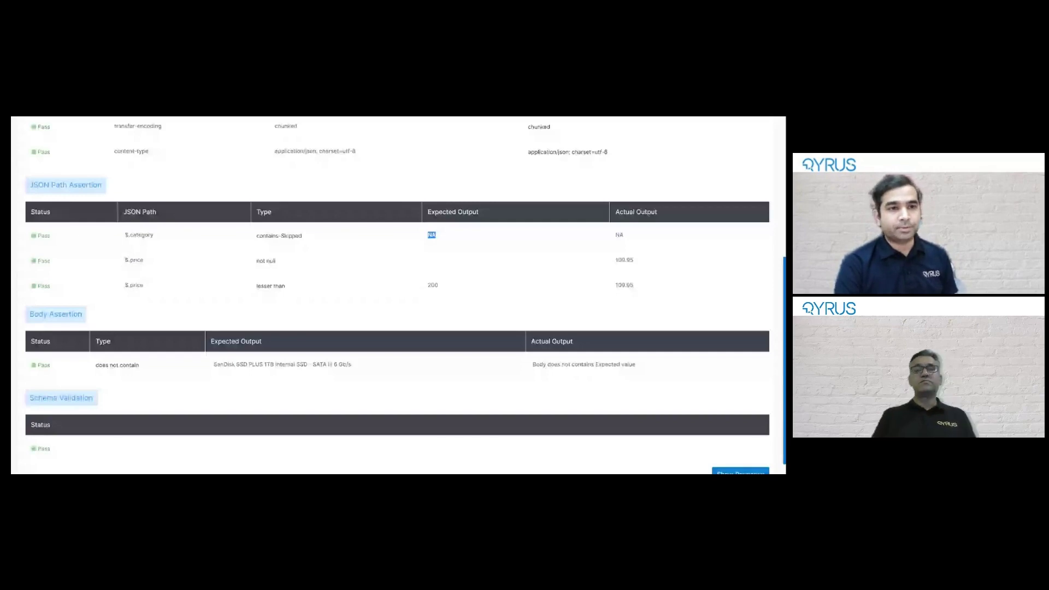
scroll(292, 238, "down", 1)
triple_click(292, 241)
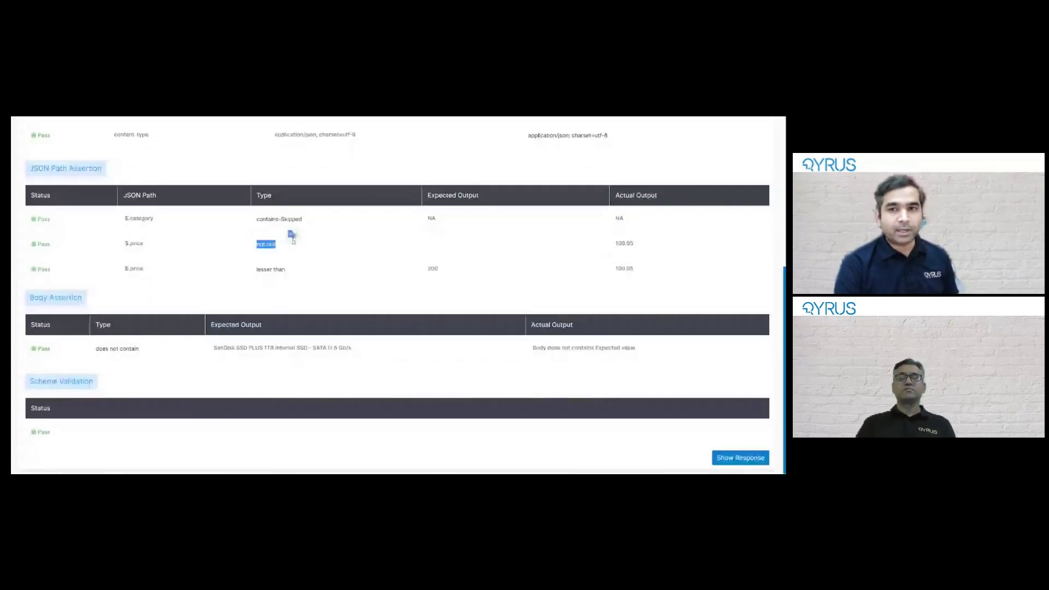
left_click(616, 249)
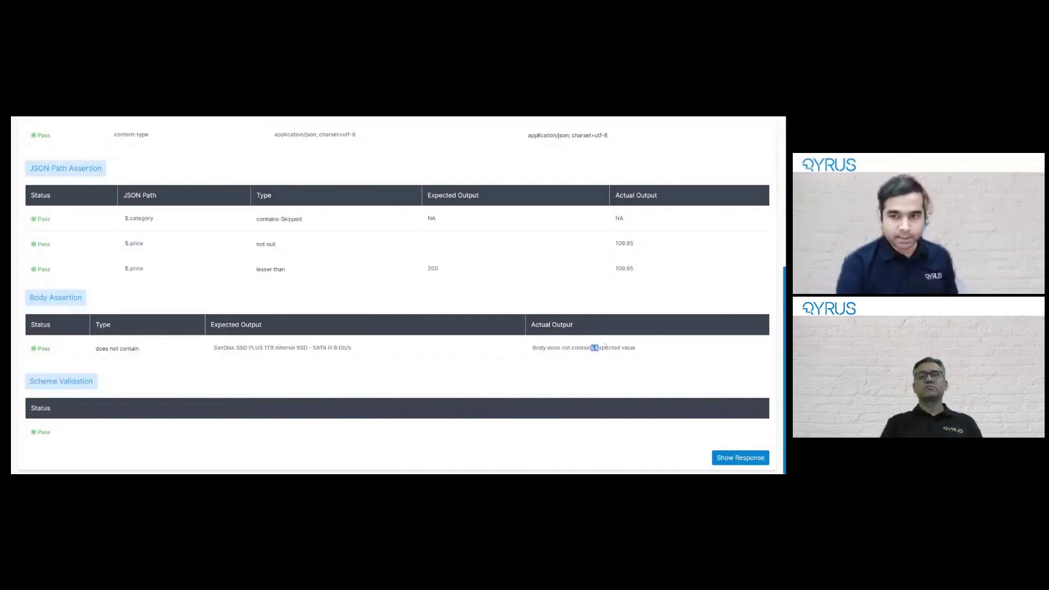
Show the response in the report, review the response body and headers, and return to the Products suite
left_click(740, 458)
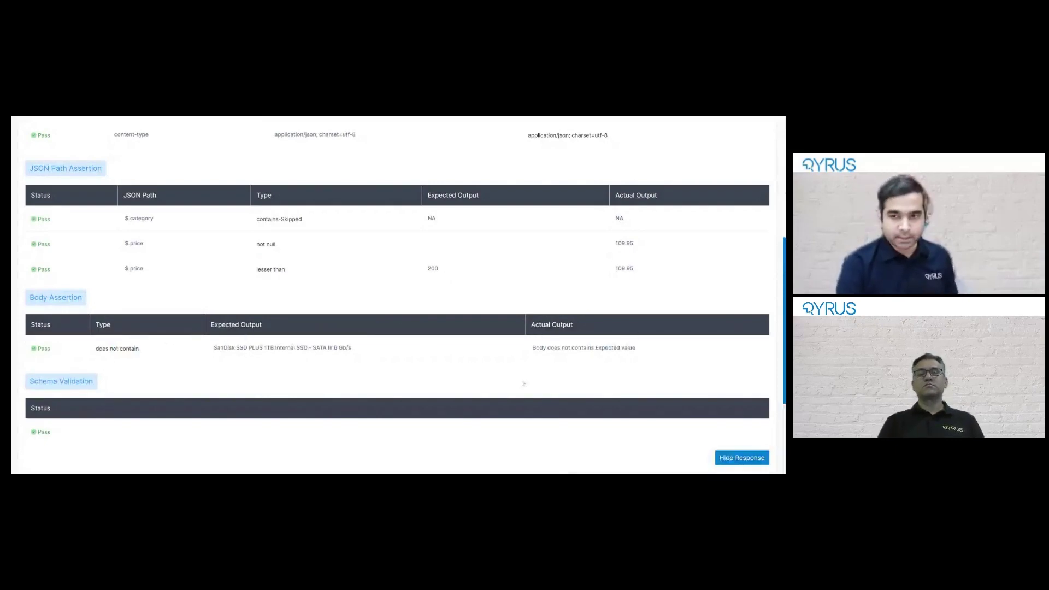
scroll(399, 318, "down", 1)
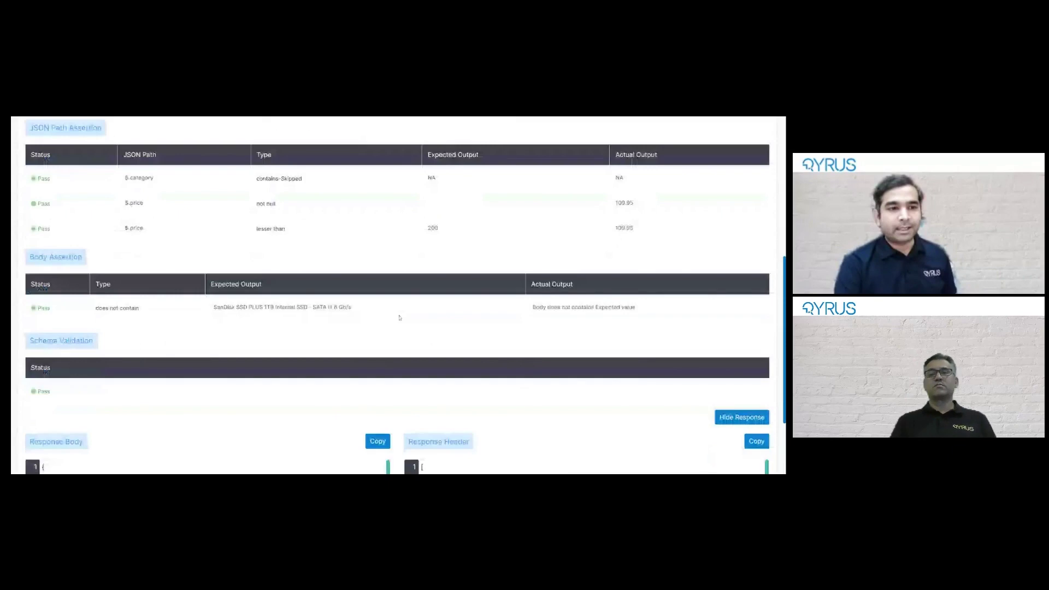
scroll(399, 317, "down", 3)
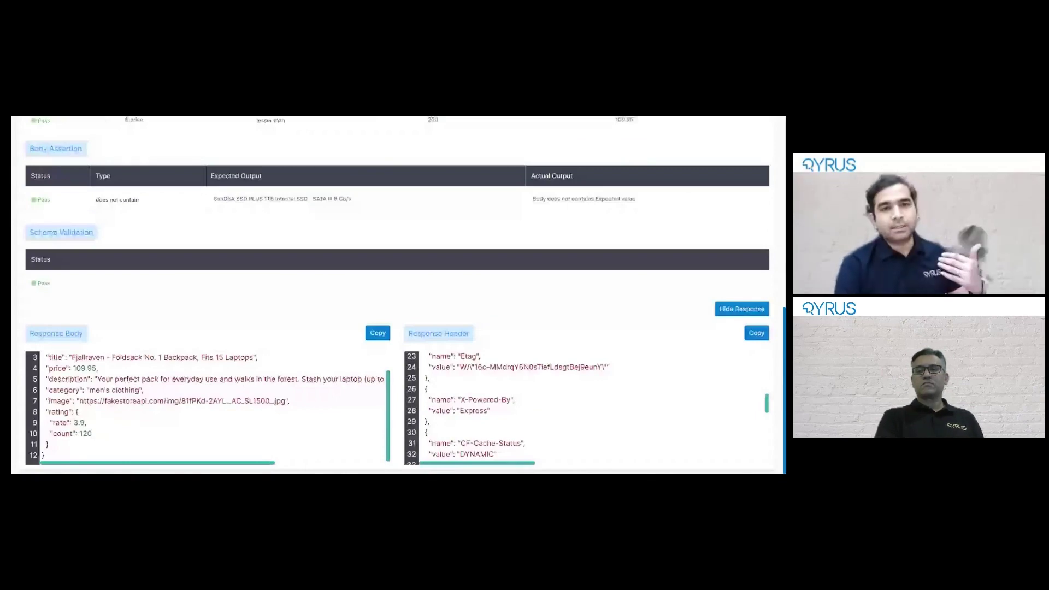
scroll(238, 303, "up", 15)
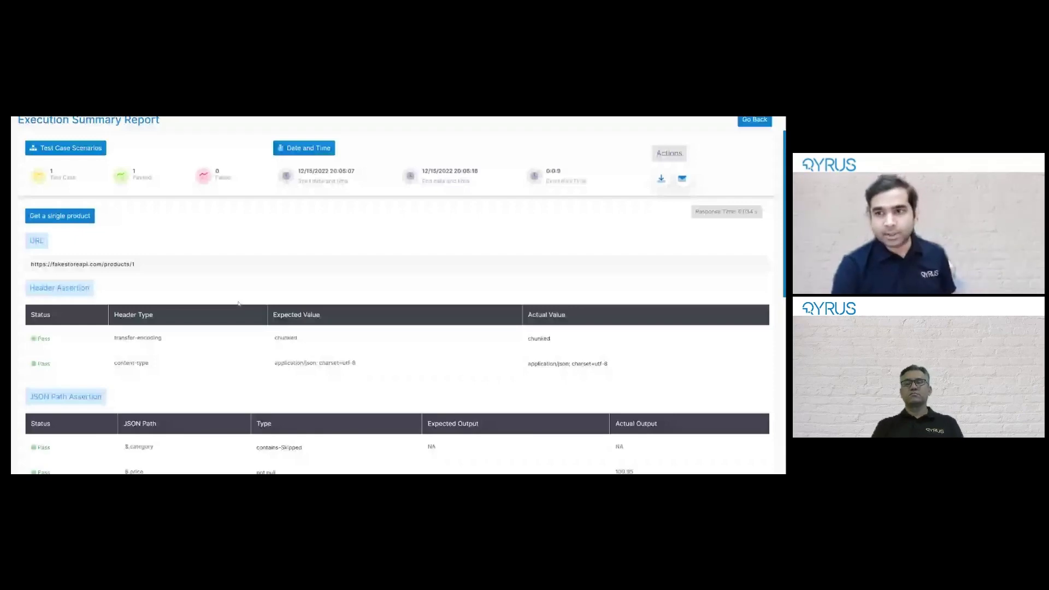
scroll(249, 300, "down", 1)
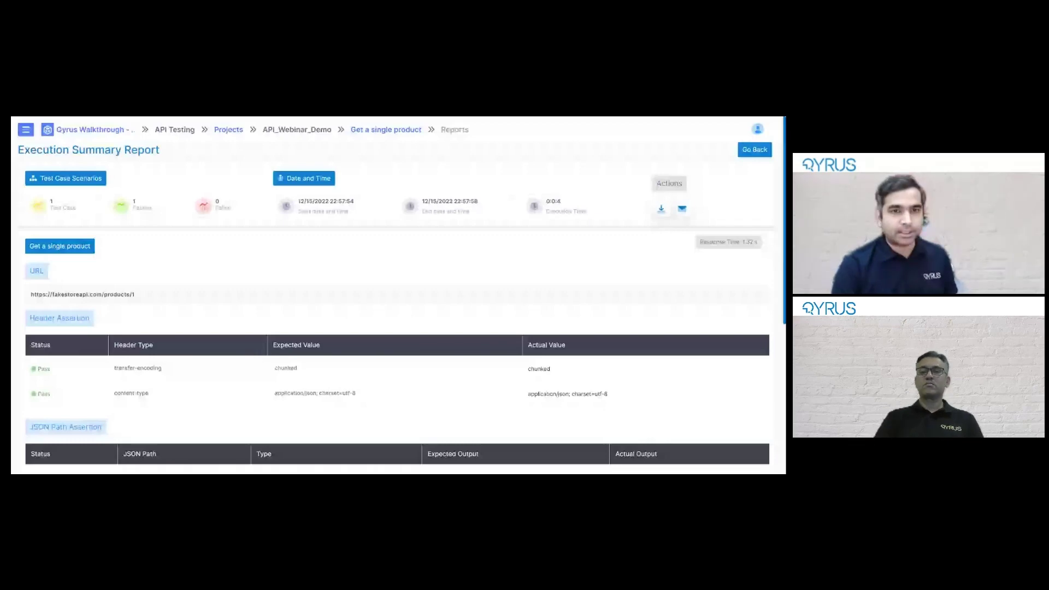
left_click(754, 150)
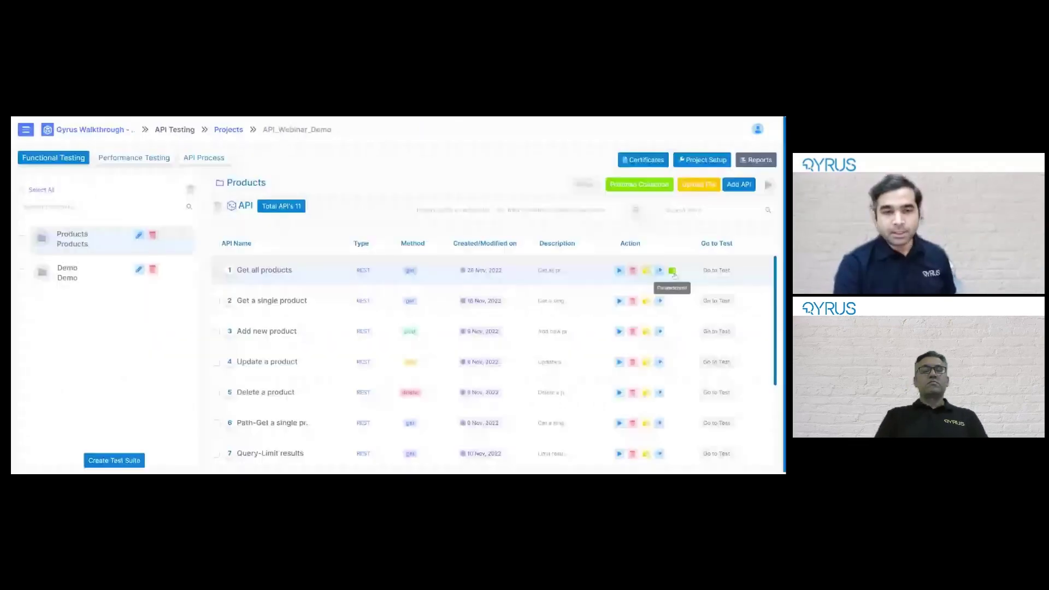
Open the parameterized Get all products API and look at its template download and upload steps, closing them without uploading
left_click(671, 271)
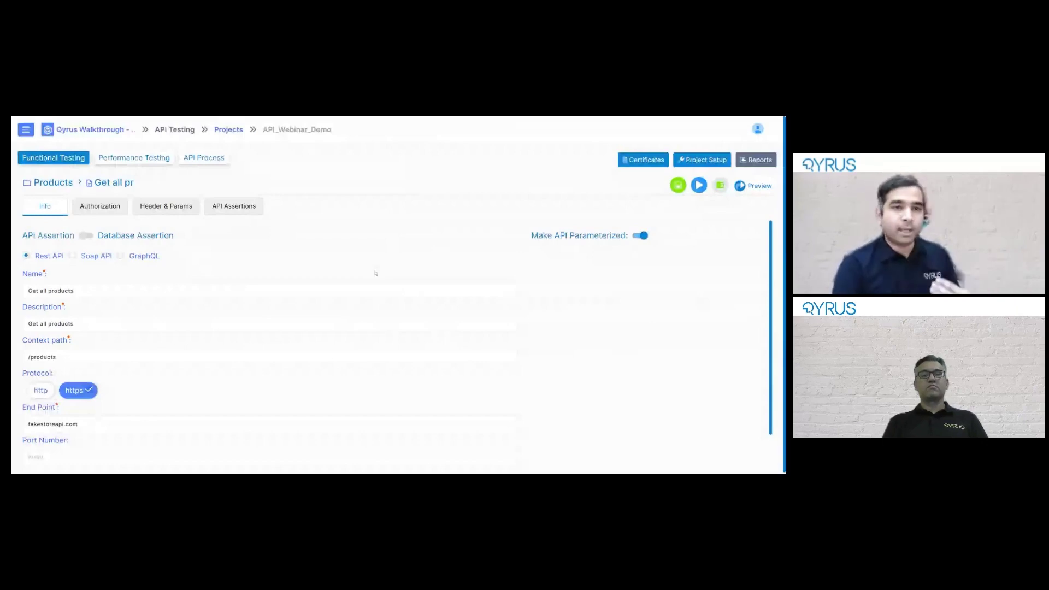
scroll(381, 271, "down", 1)
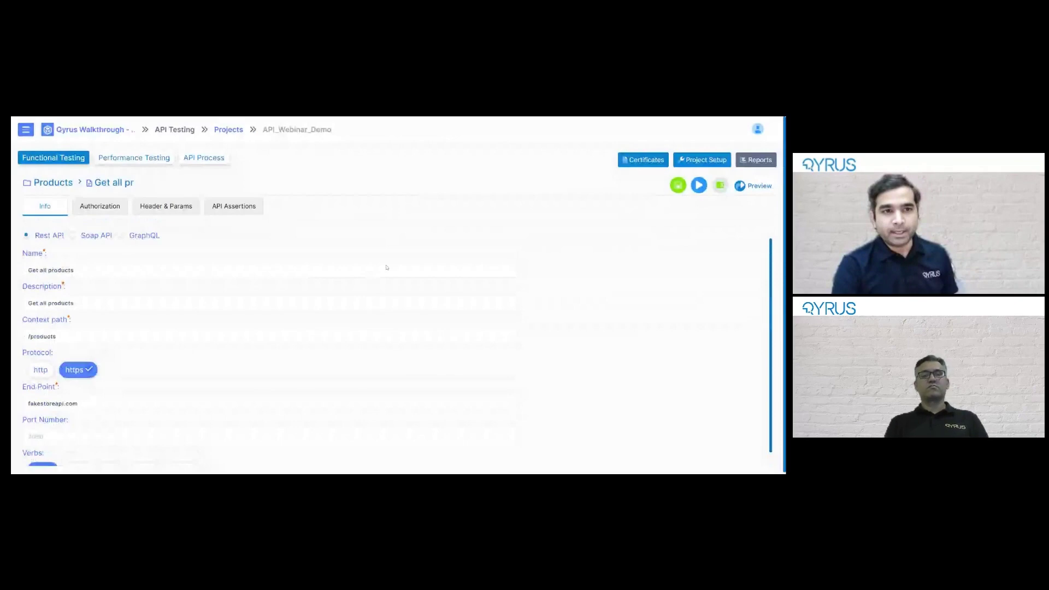
scroll(386, 264, "up", 1)
left_click(720, 186)
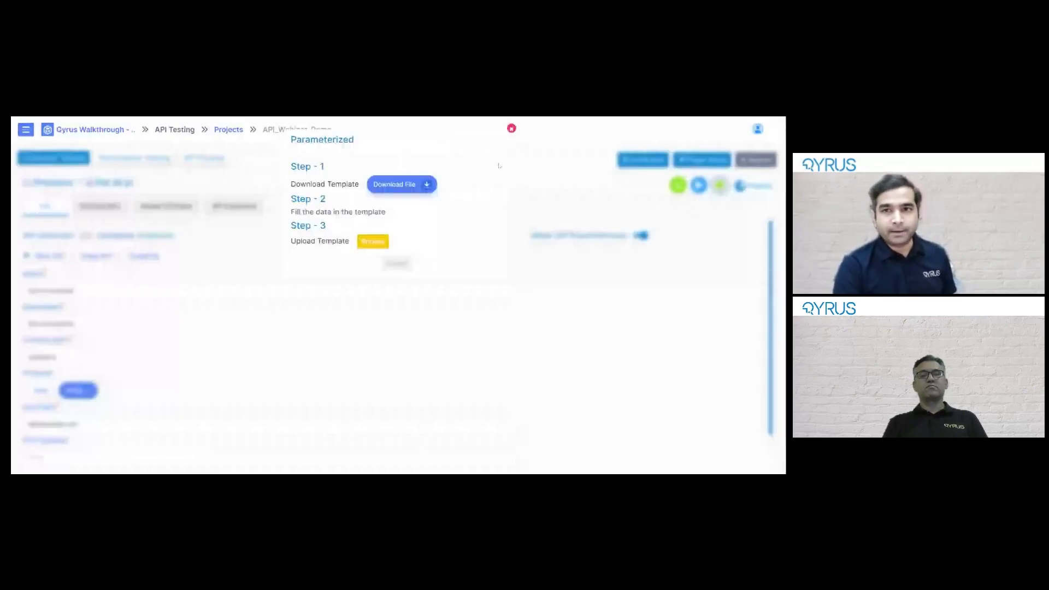
left_click(512, 129)
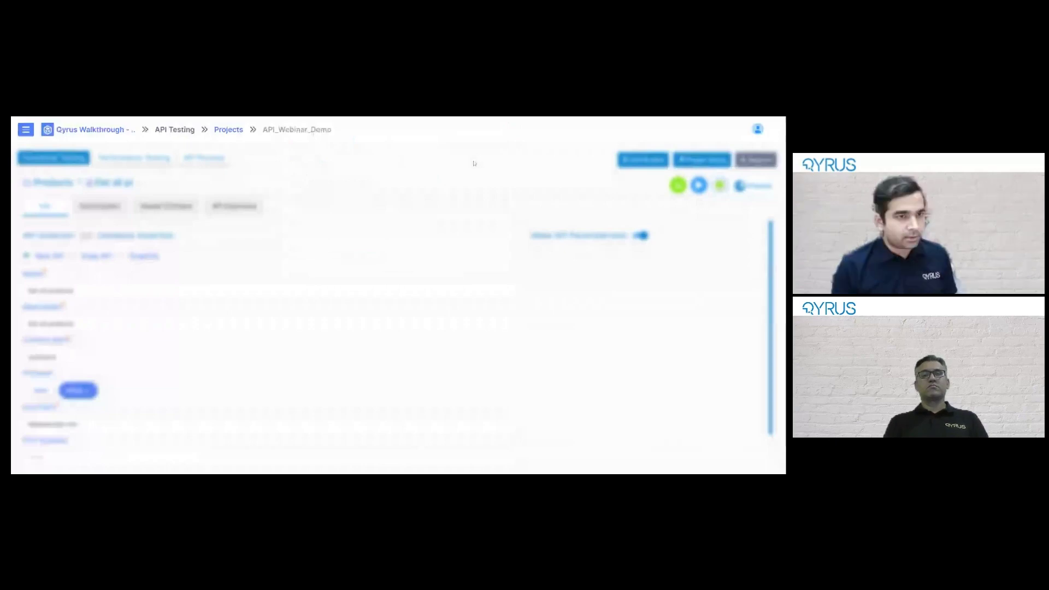
Review the header and parameter sections of Get all products and its assertions on headers and JSON paths
left_click(231, 206)
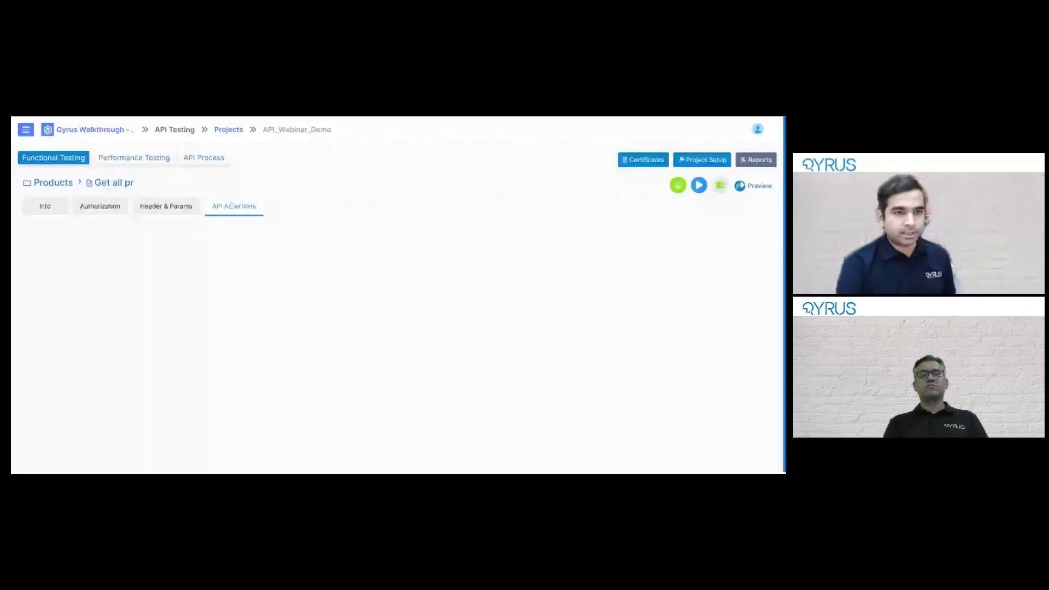
left_click(166, 205)
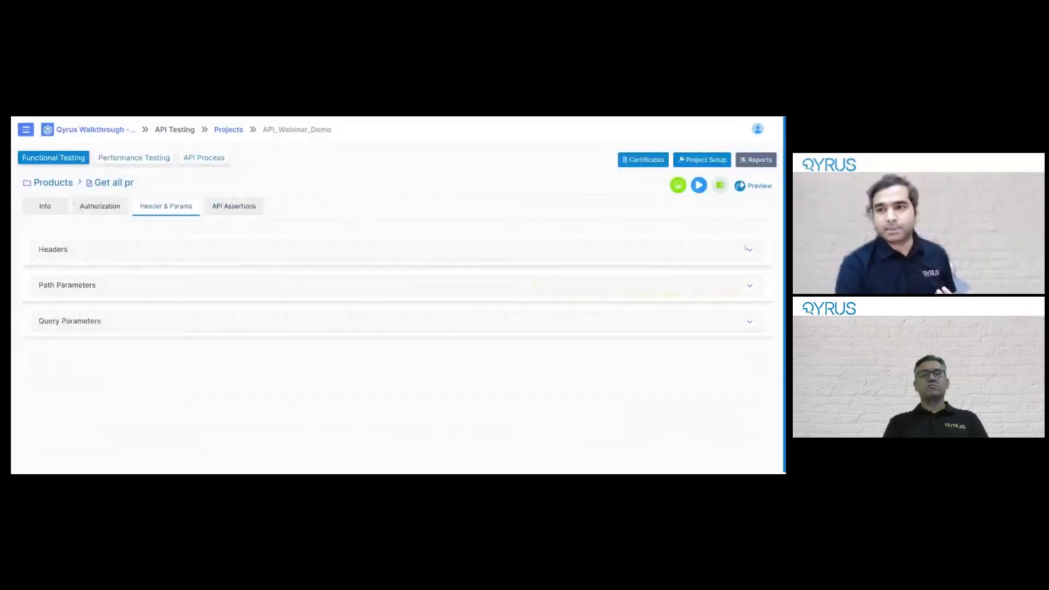
left_click(745, 250)
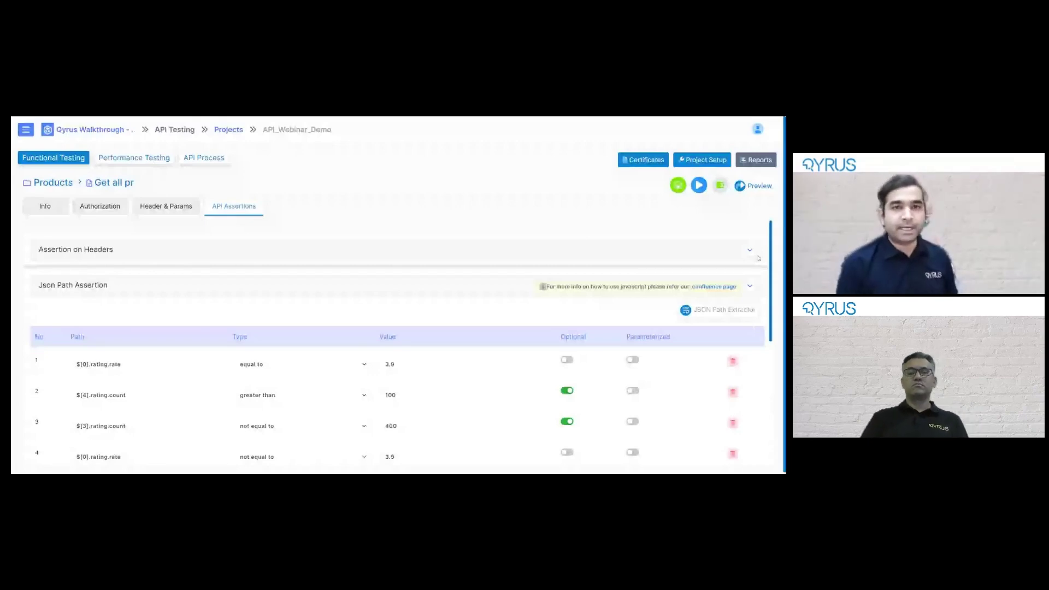
left_click(757, 256)
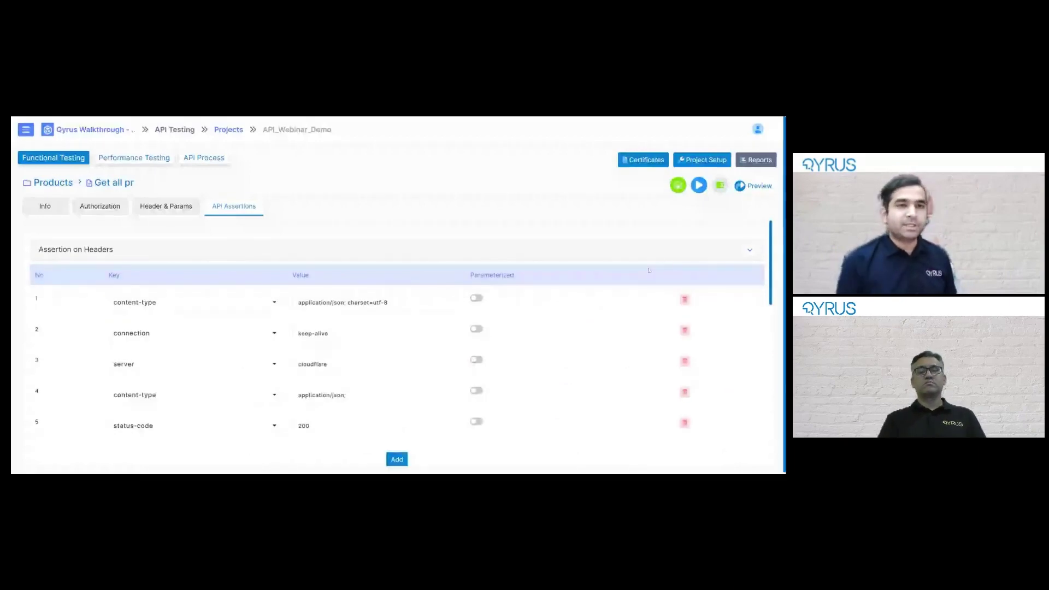
Review the project setup's global variables, prerequisite APIs and dynamic variables
left_click(705, 162)
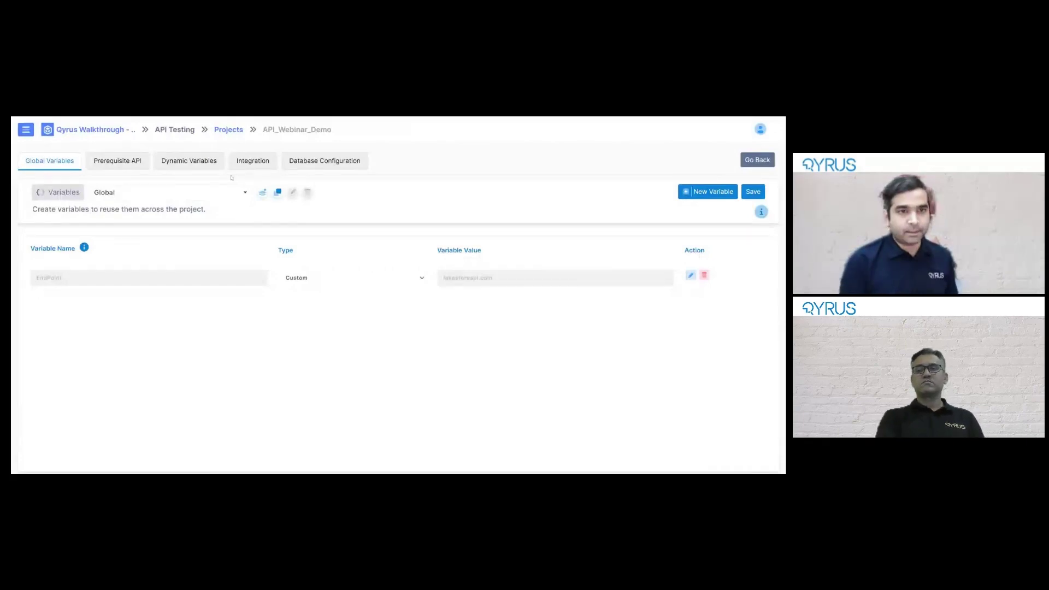
left_click(117, 160)
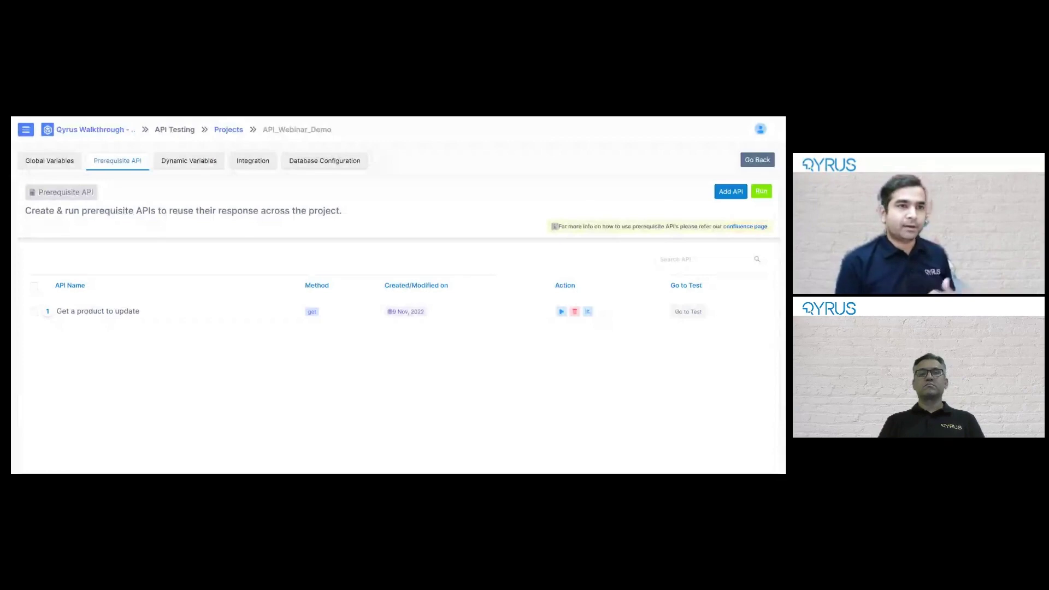
left_click(189, 160)
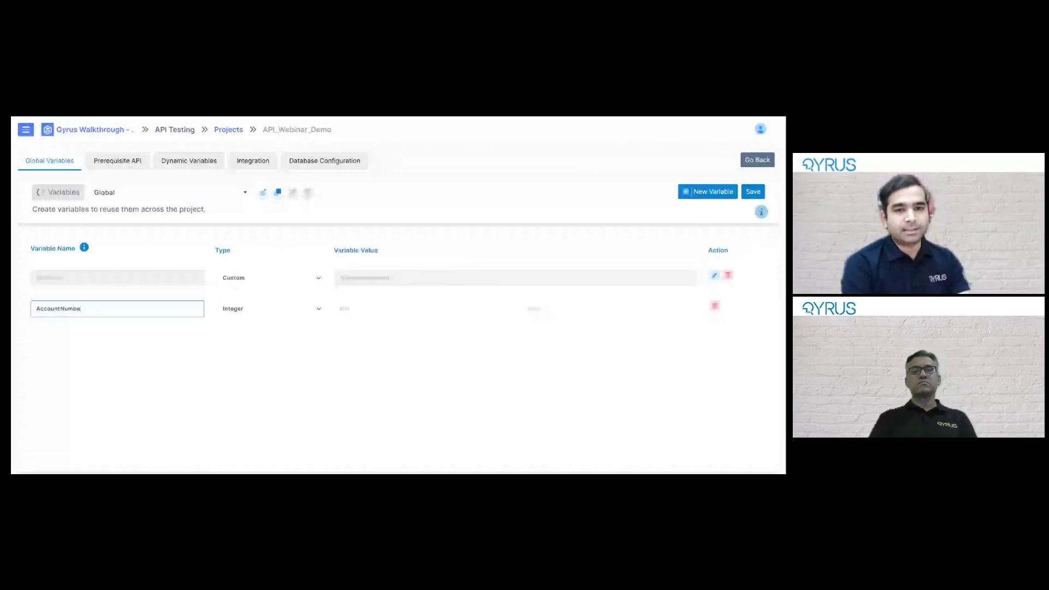
Define an Integer variable named AccountNumber in the Global environment, with both of its value limits set to 10
type("ber")
key("Tab")
left_click(420, 308)
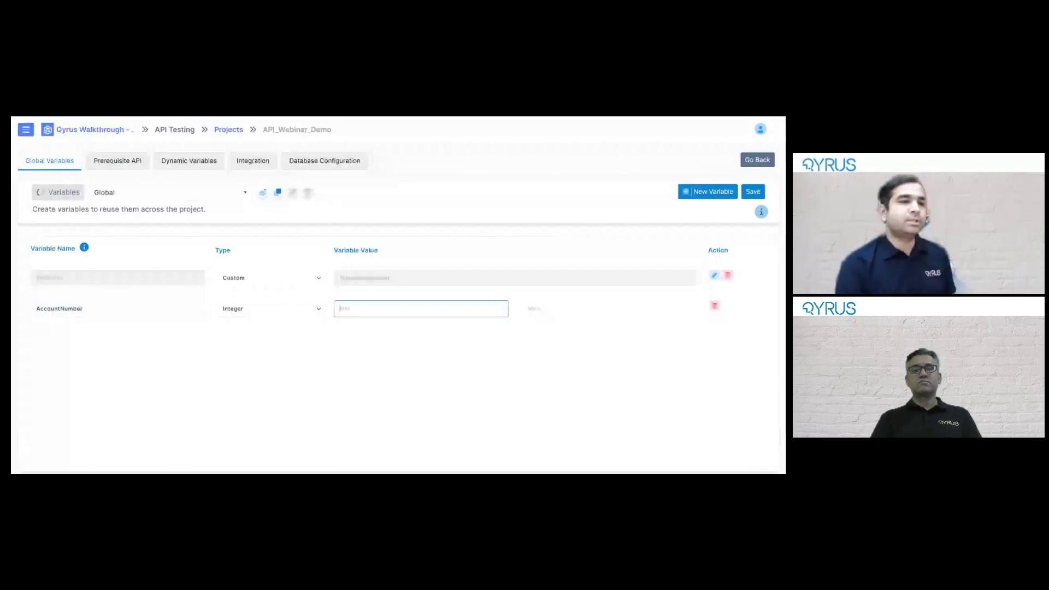
type("10")
left_click(75, 301)
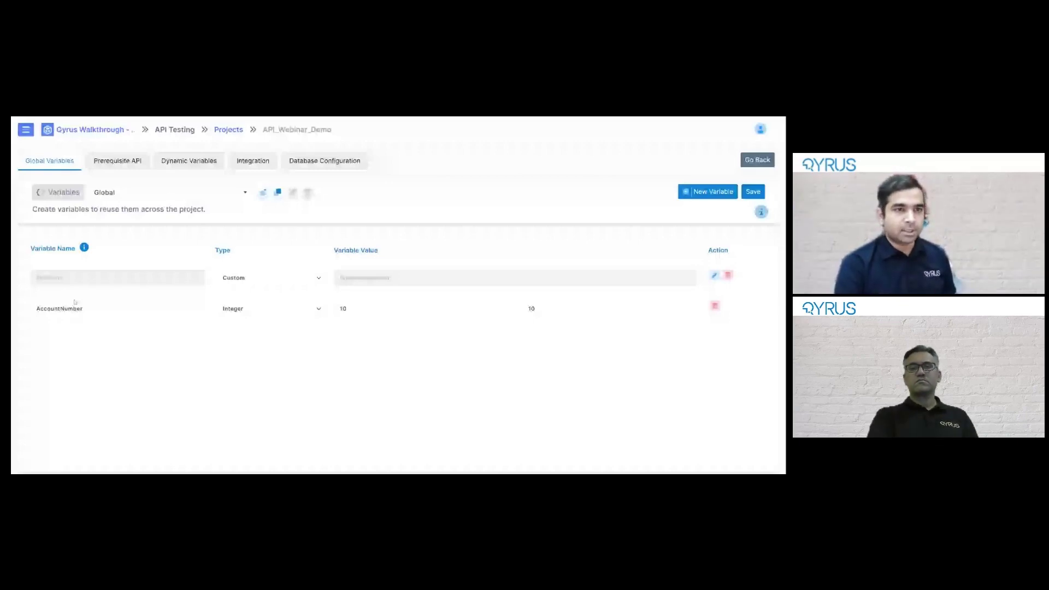
double_click(75, 304)
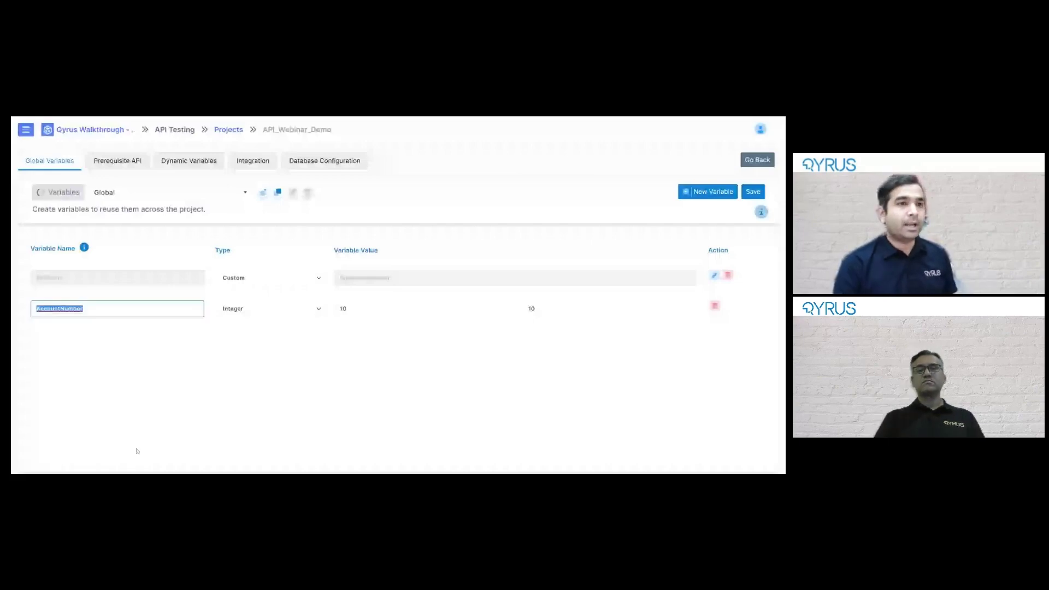
left_click(137, 451)
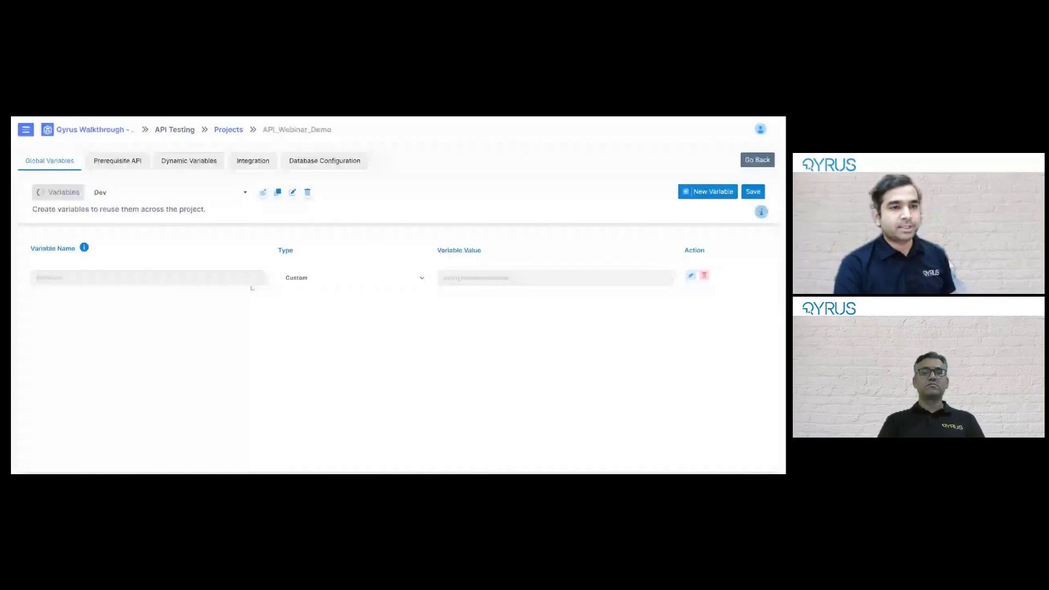
Look at the API Process import sources and the list of imported APIs, and return to the process overview
key("alt+Left")
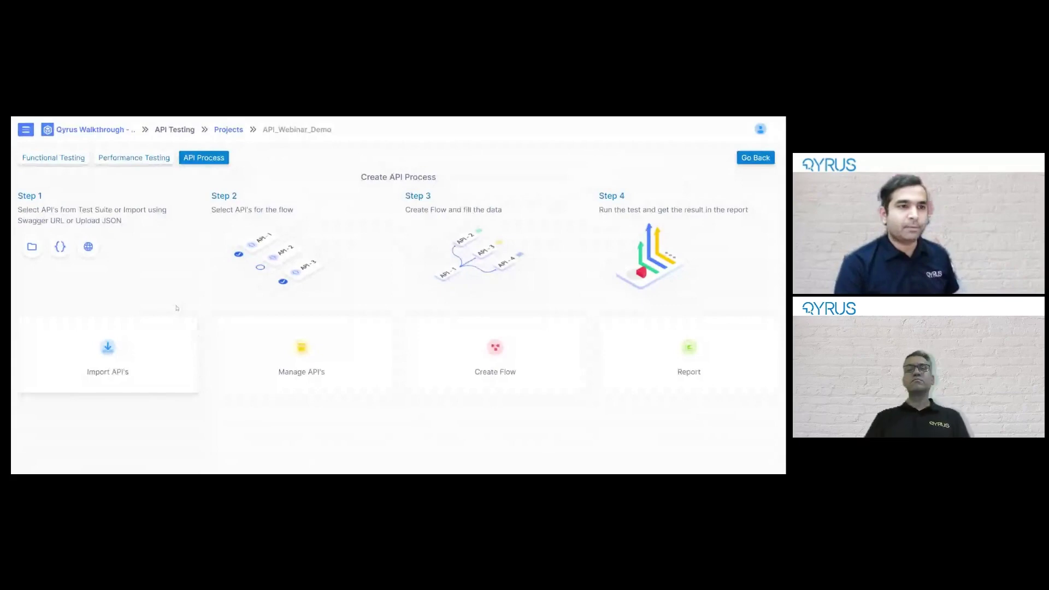
left_click(166, 333)
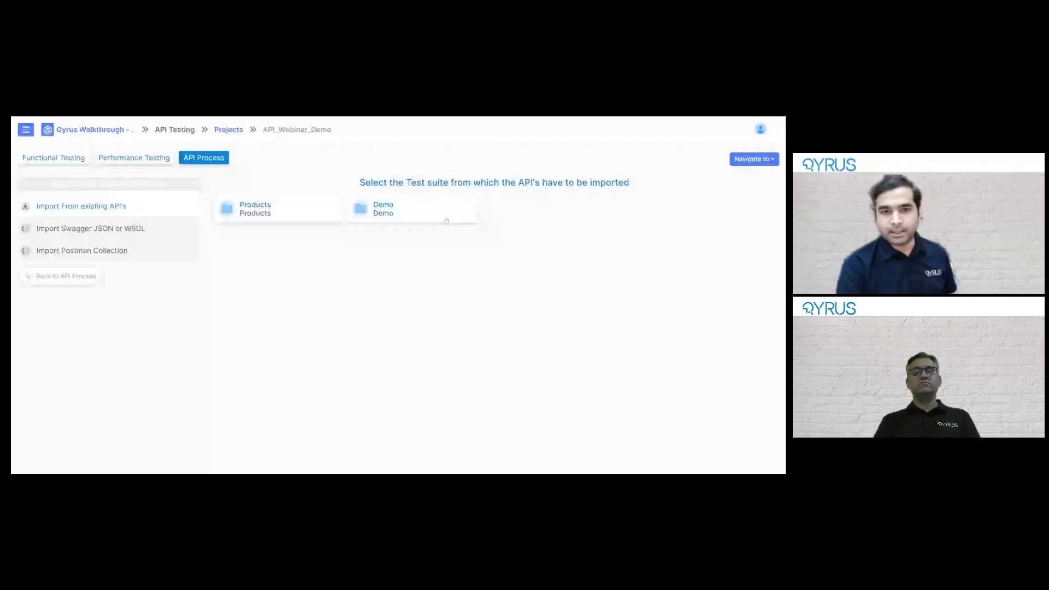
left_click(446, 220)
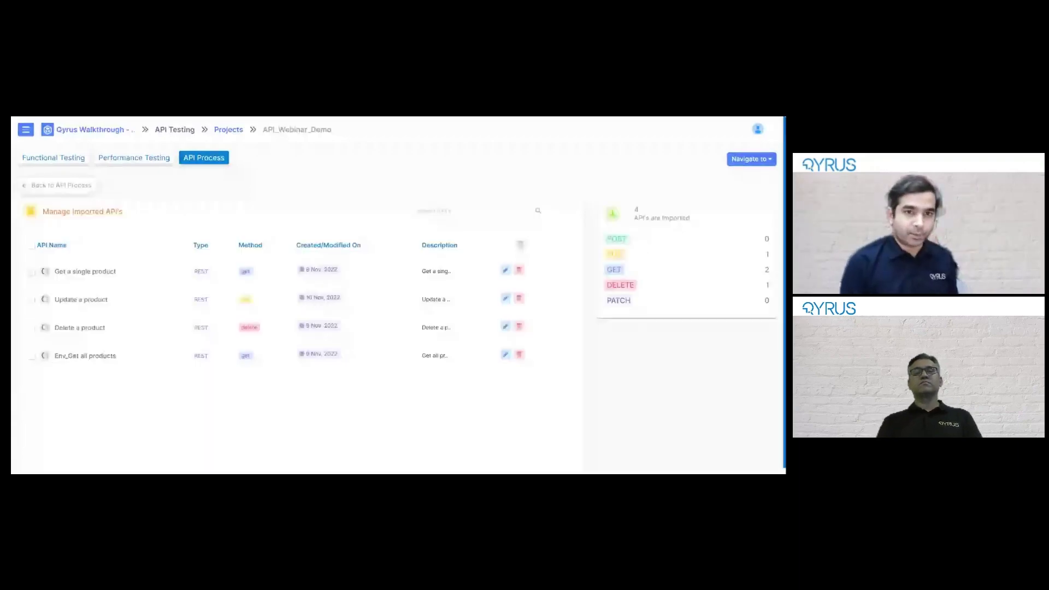
left_click(58, 185)
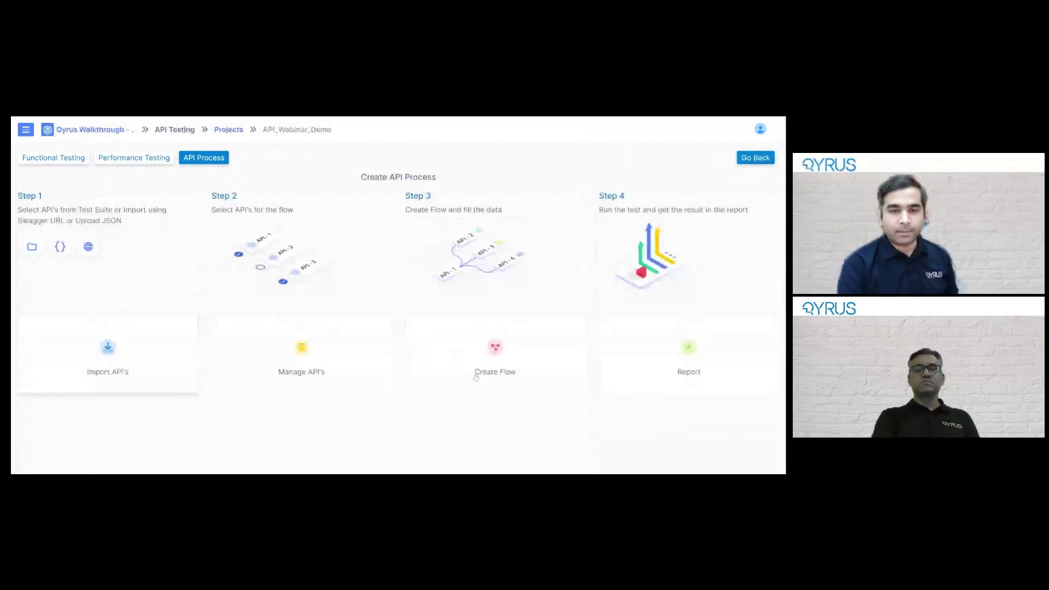
Open the API flow and examine how Connection-1 passes a response field from Get a single product to Update a product
left_click(475, 376)
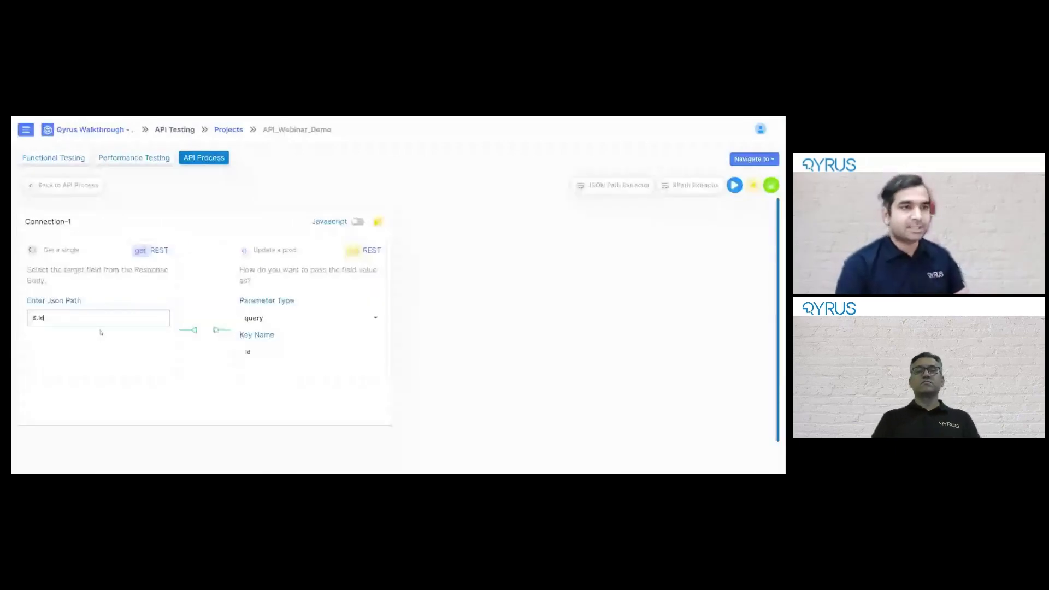
left_click_drag(54, 221, 69, 222)
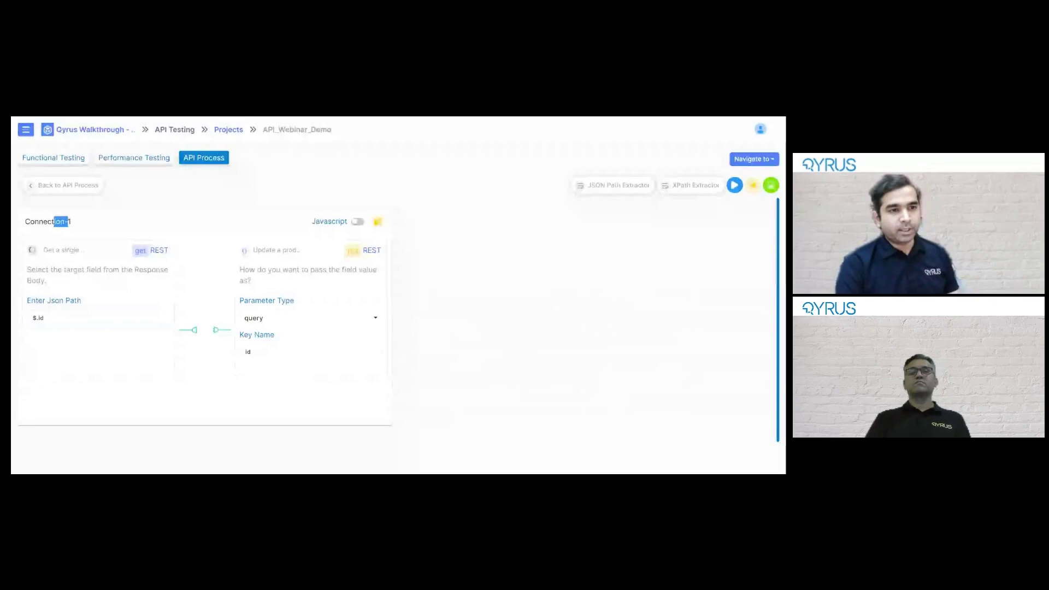
key("Escape")
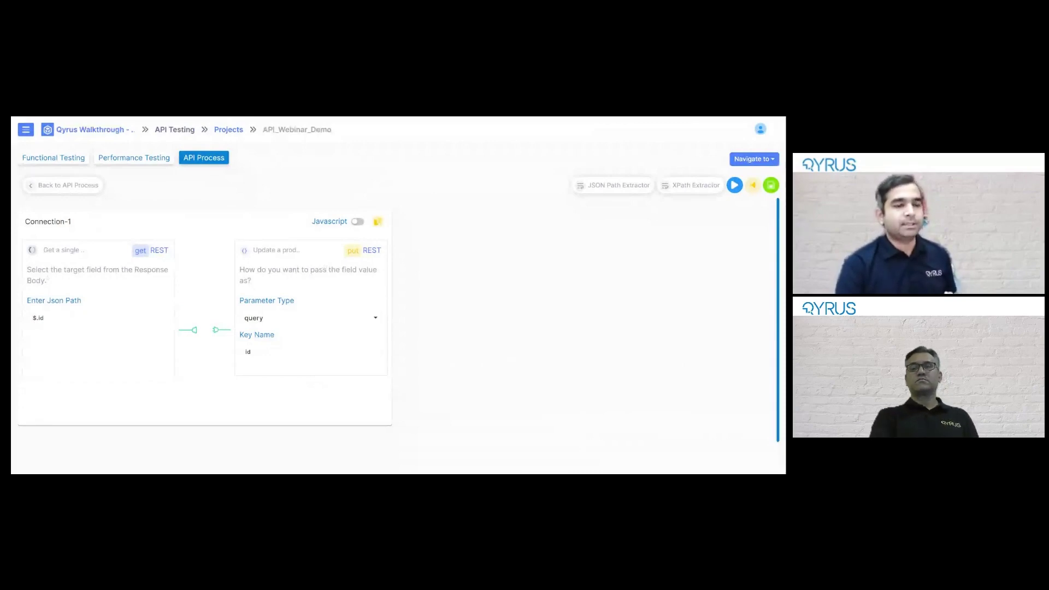
Check the JSON path that Connection-1 takes from Get a single product and look at the JSON Path Extractor
left_click(44, 318)
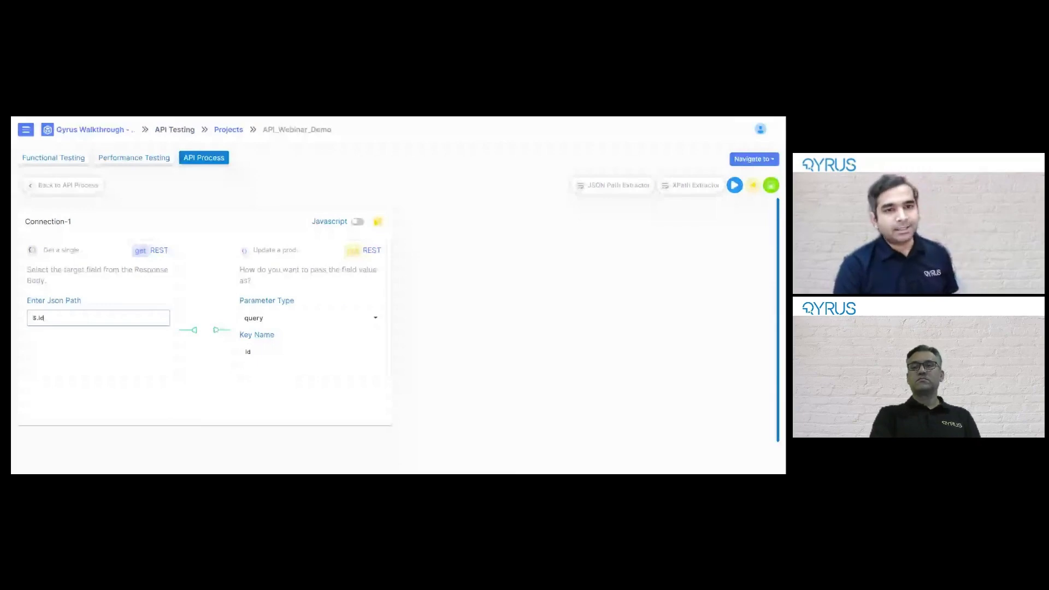
key("Tab")
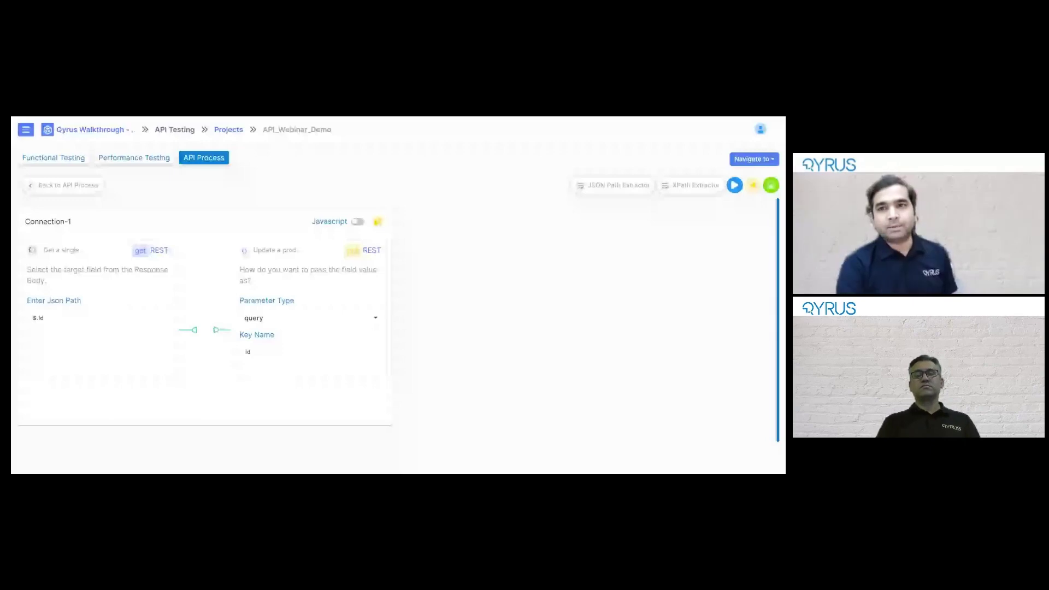
left_click(613, 185)
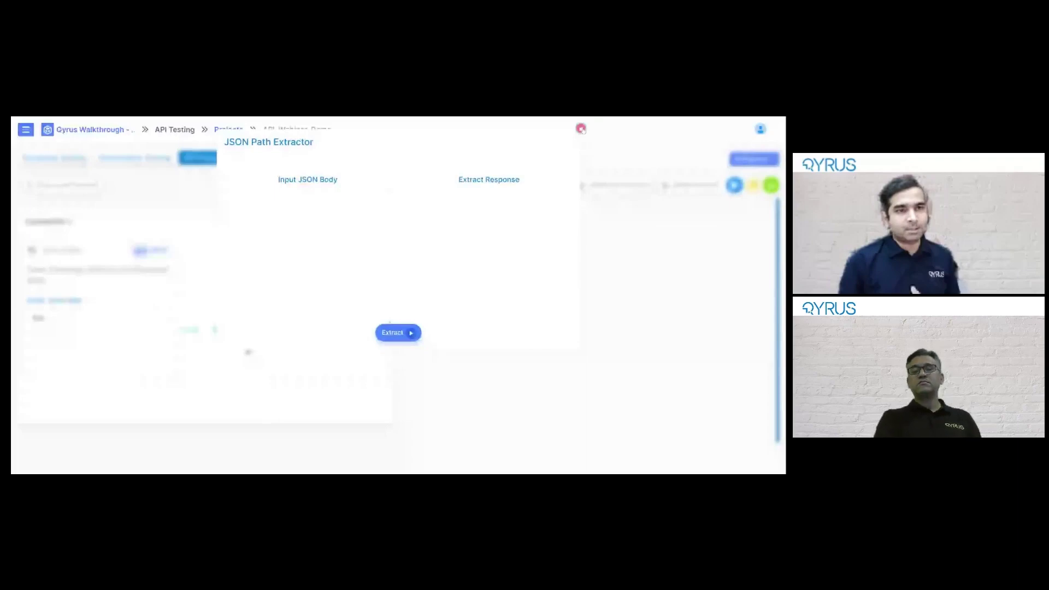
left_click(581, 128)
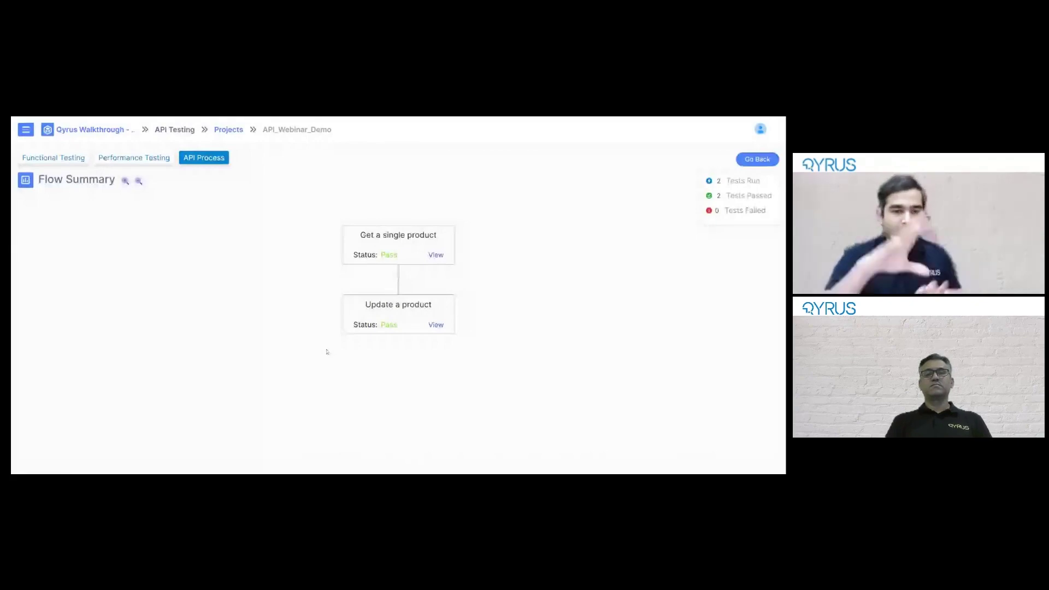
Review the test results of Get a single product and Update a product in the flow summary, and leave the summary
left_click(436, 254)
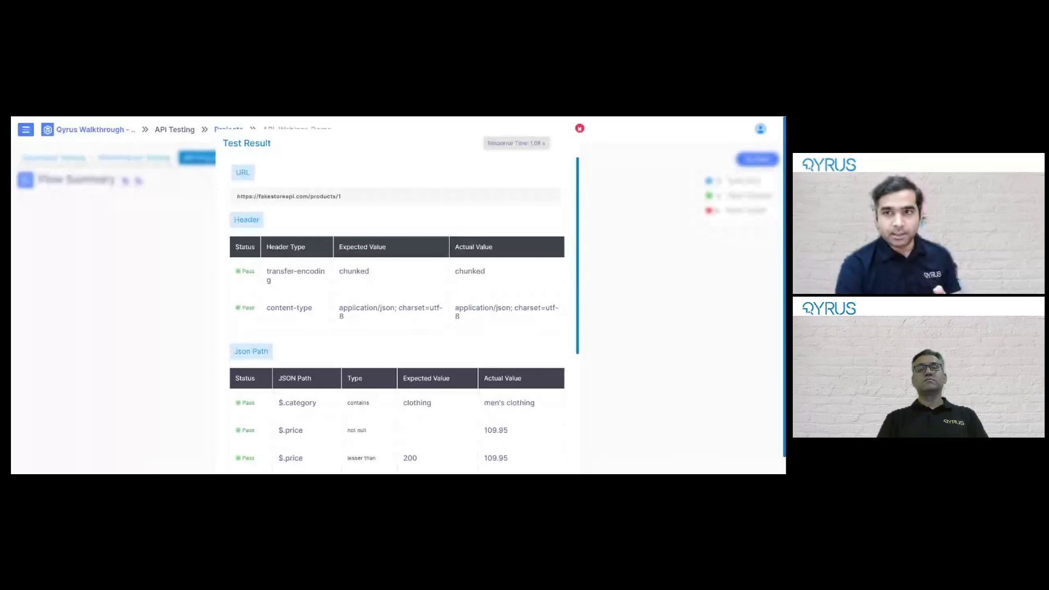
scroll(512, 417, "down", 5)
scroll(512, 416, "down", 1)
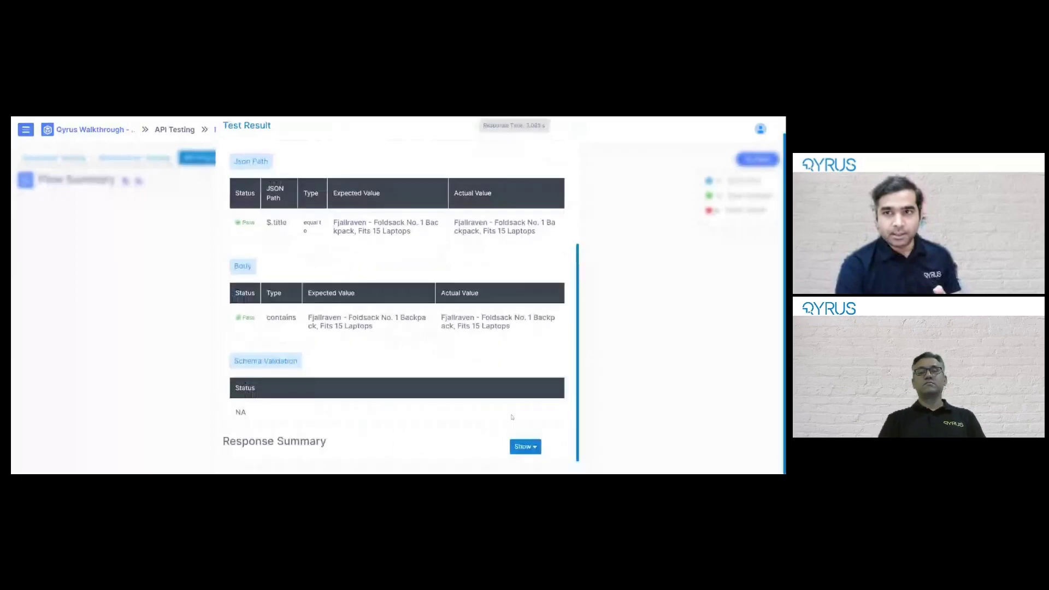
scroll(490, 315, "up", 5)
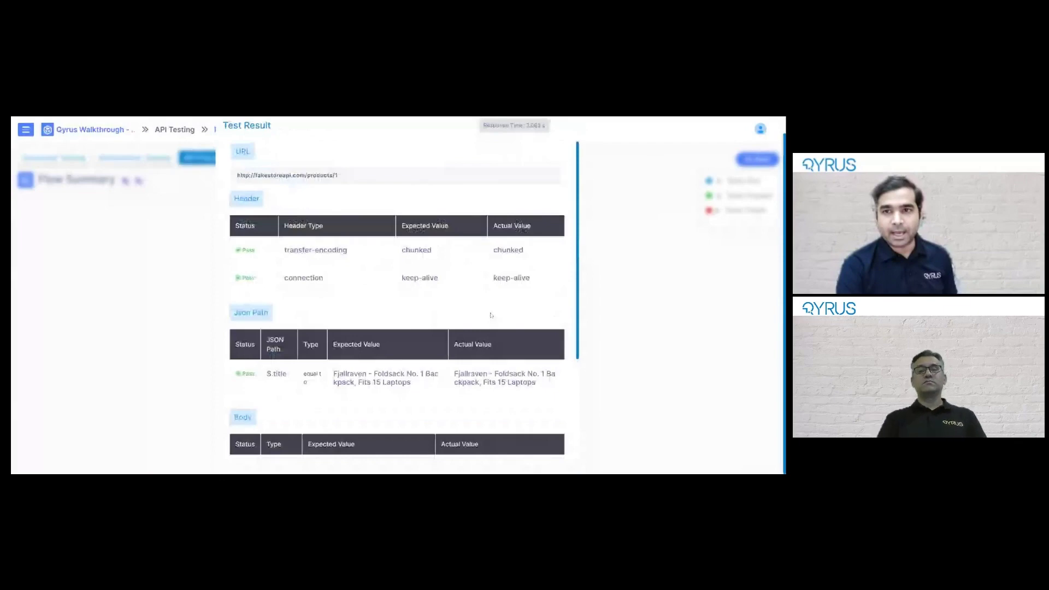
key("Escape")
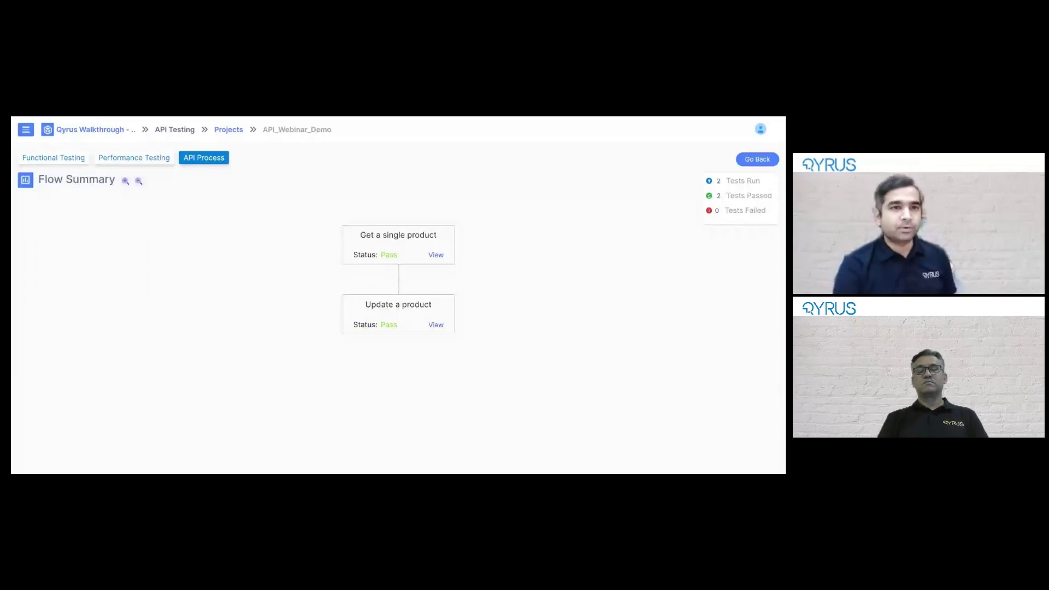
key("alt+Left")
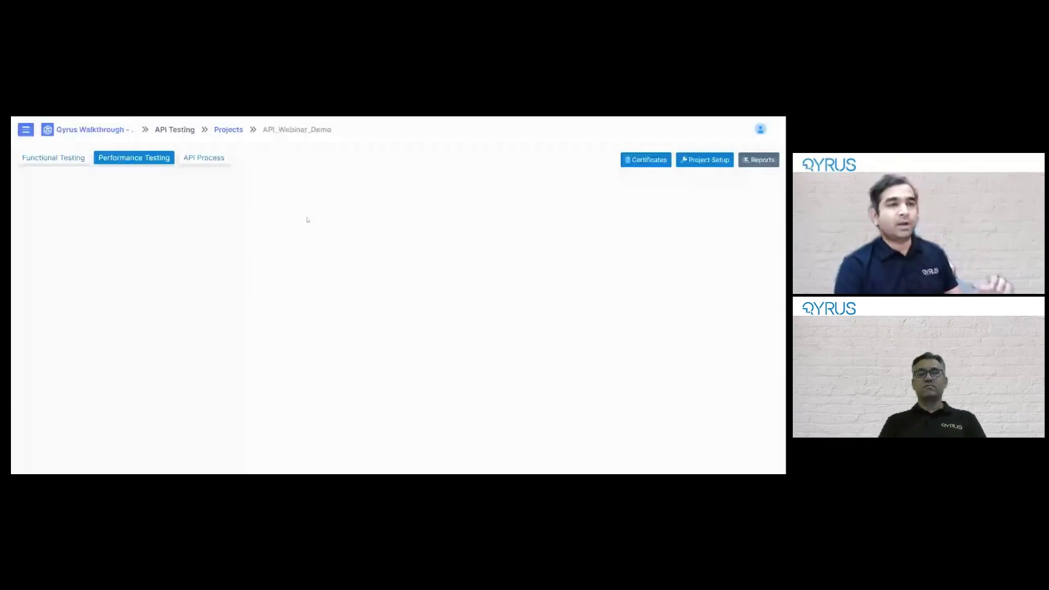
Select the Get all products API for a performance test run and set the simulated number of threads to 95
left_click(190, 158)
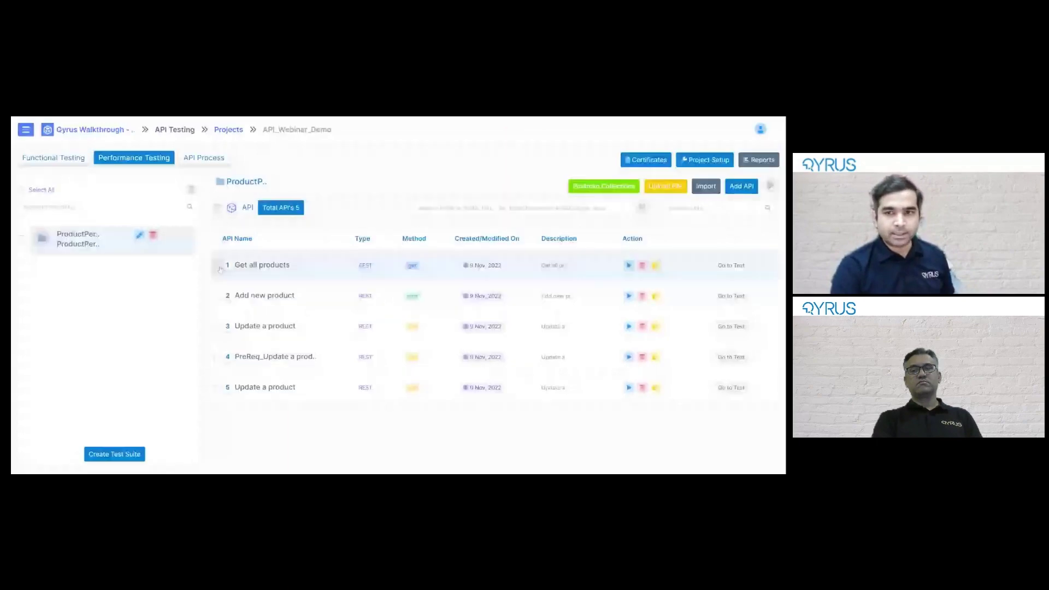
left_click(217, 265)
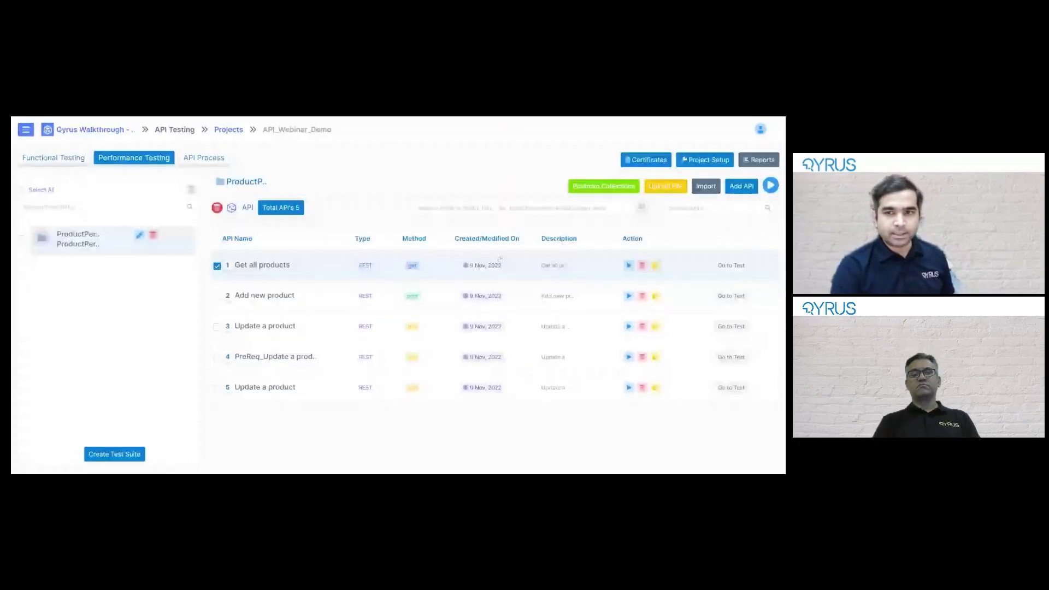
left_click(770, 186)
left_click_drag(319, 179, 334, 179)
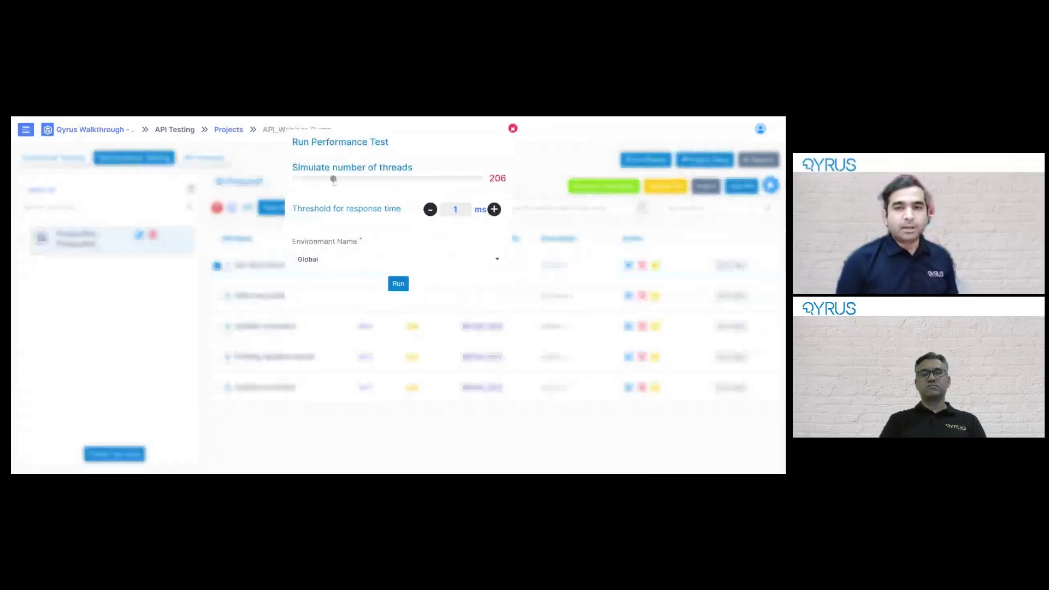
left_click_drag(333, 179, 480, 178)
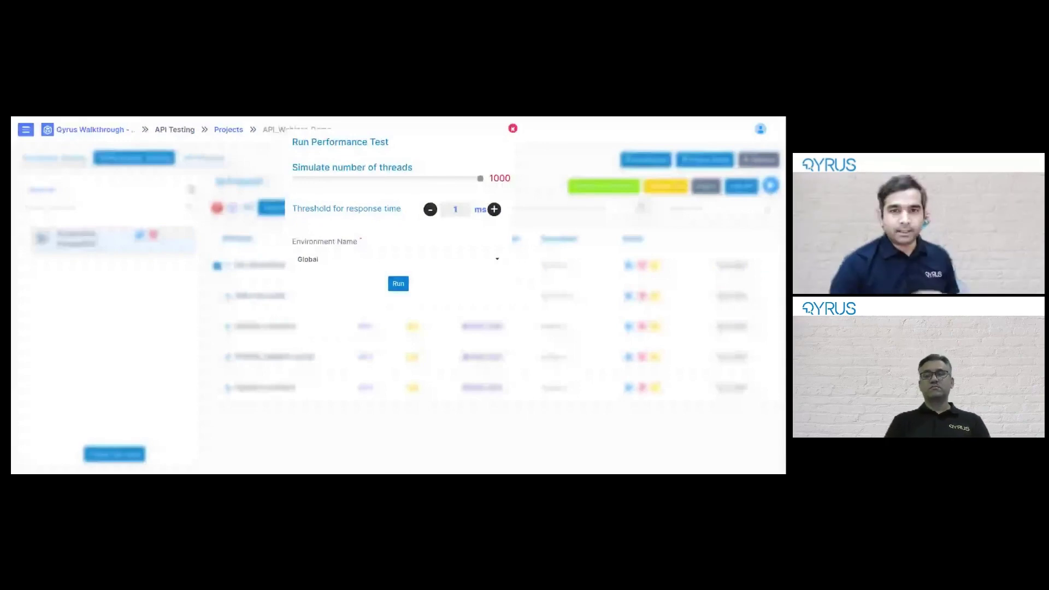
left_click_drag(480, 178, 312, 178)
Set the response time threshold to 1000 ms with the Global environment, and close the performance test settings without running
left_click(459, 209)
type("000")
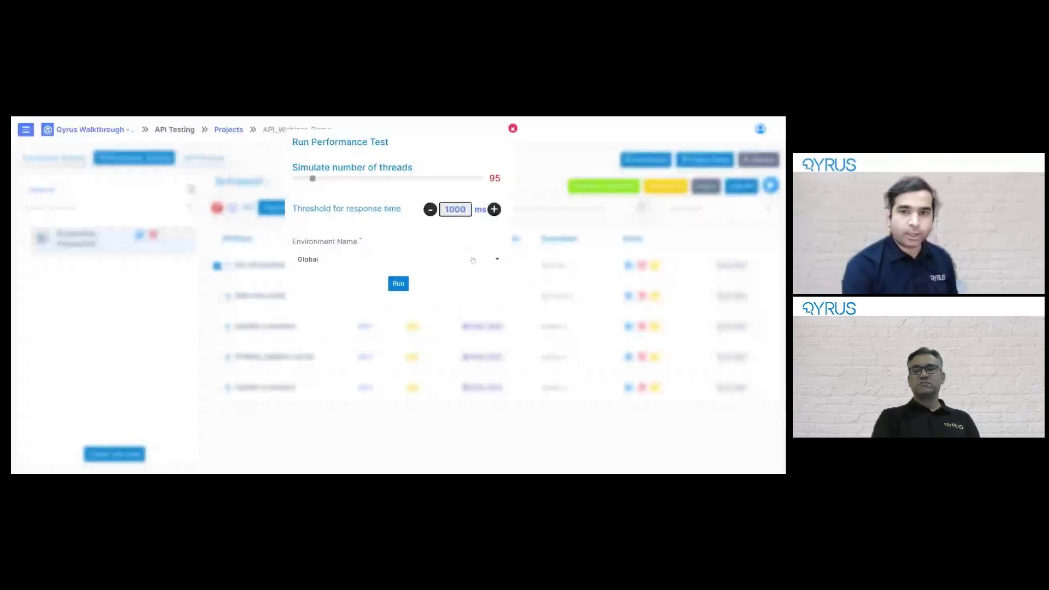
left_click(472, 260)
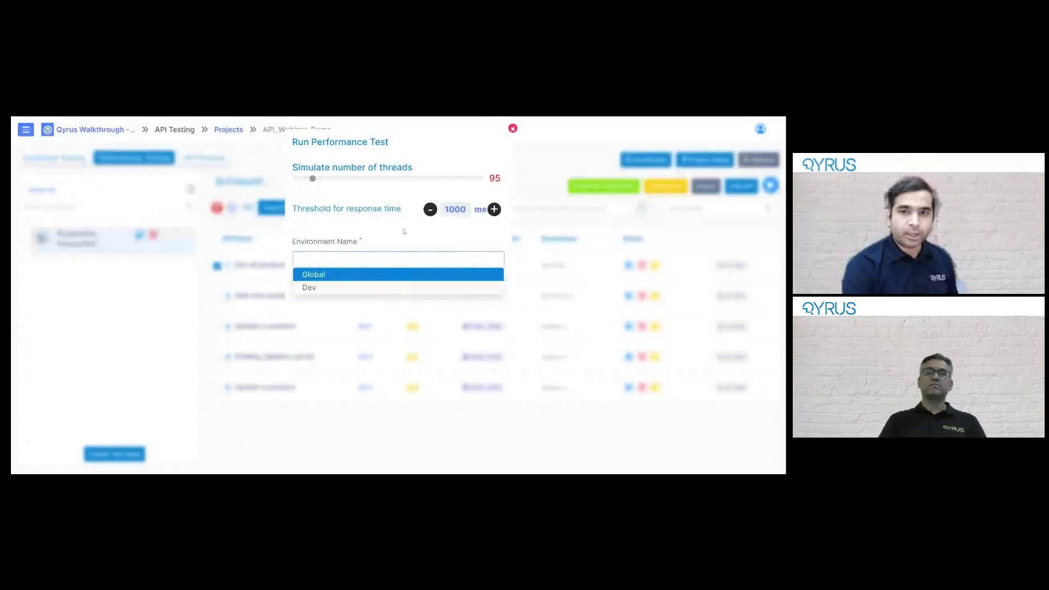
key("Return")
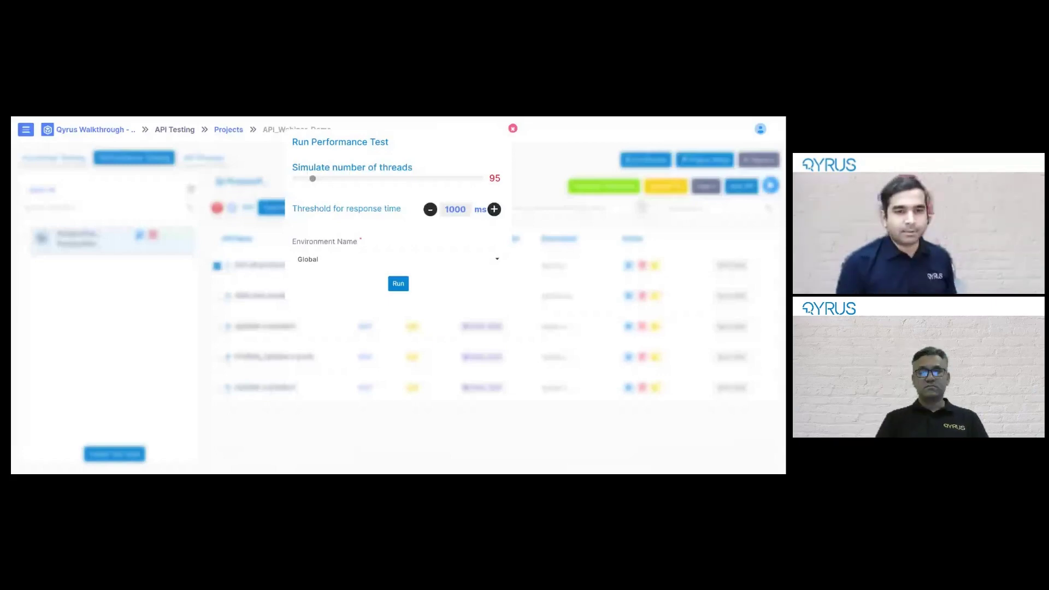
key("Escape")
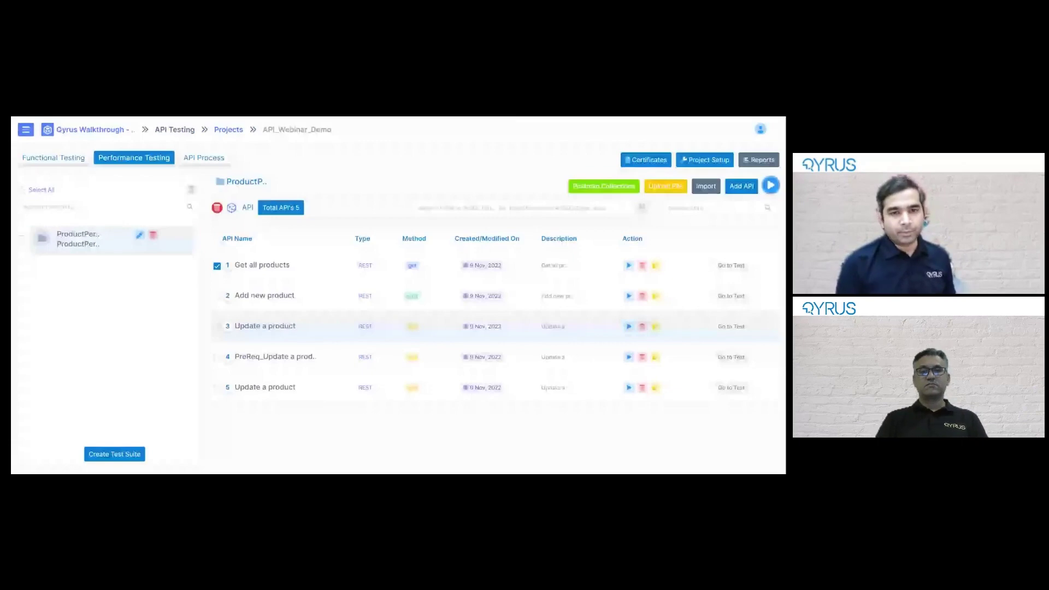
Open the details of the Get all products performance API and look at its API parameterization option
left_click(588, 327)
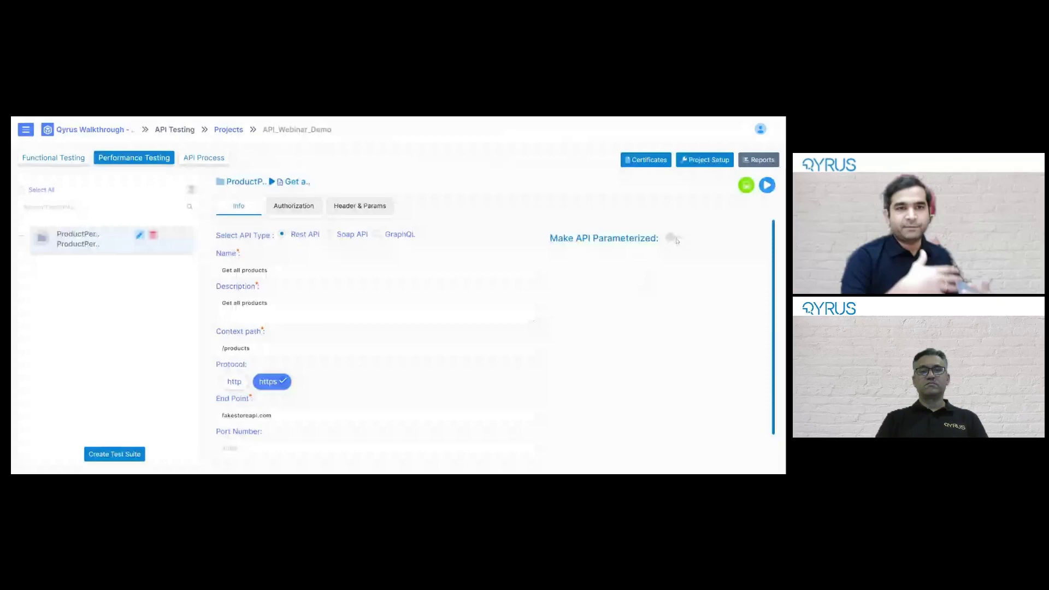
left_click(675, 239)
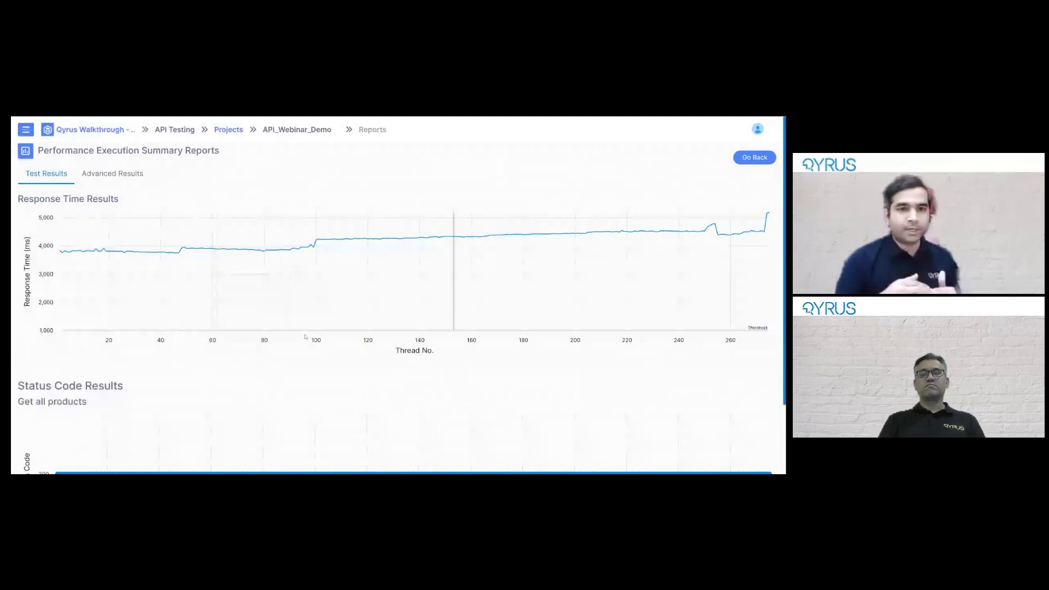
Examine the response time and status code charts in the Get all products performance report, and return to the report list
scroll(306, 336, "down", 2)
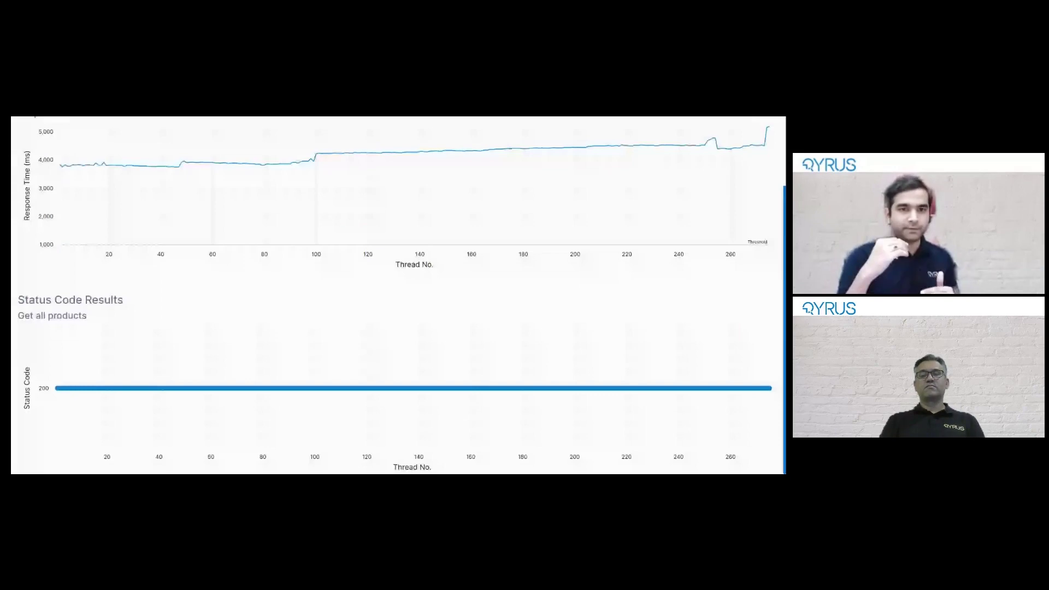
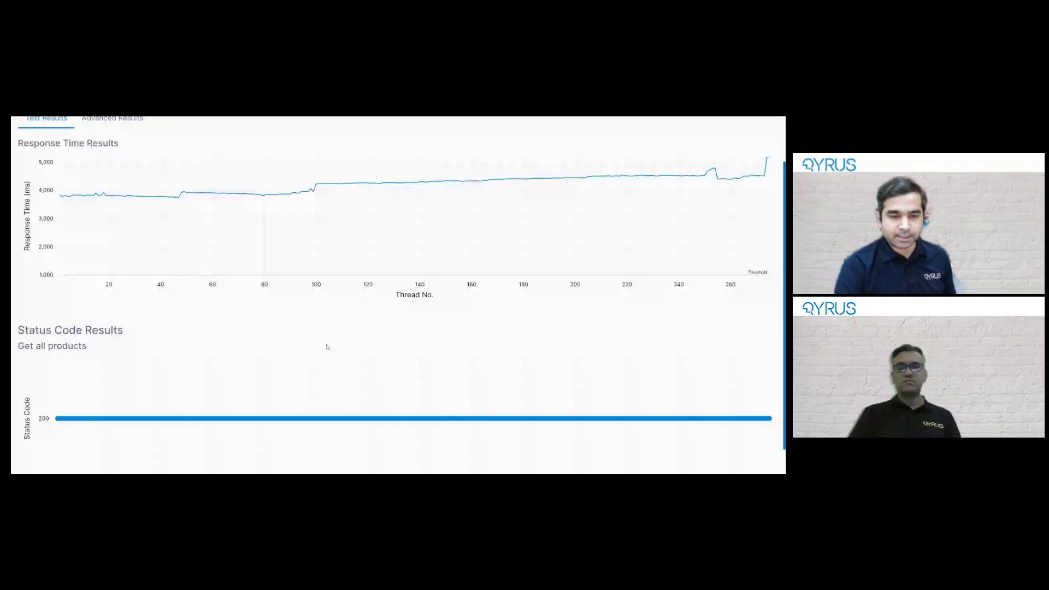
scroll(327, 346, "up", 1)
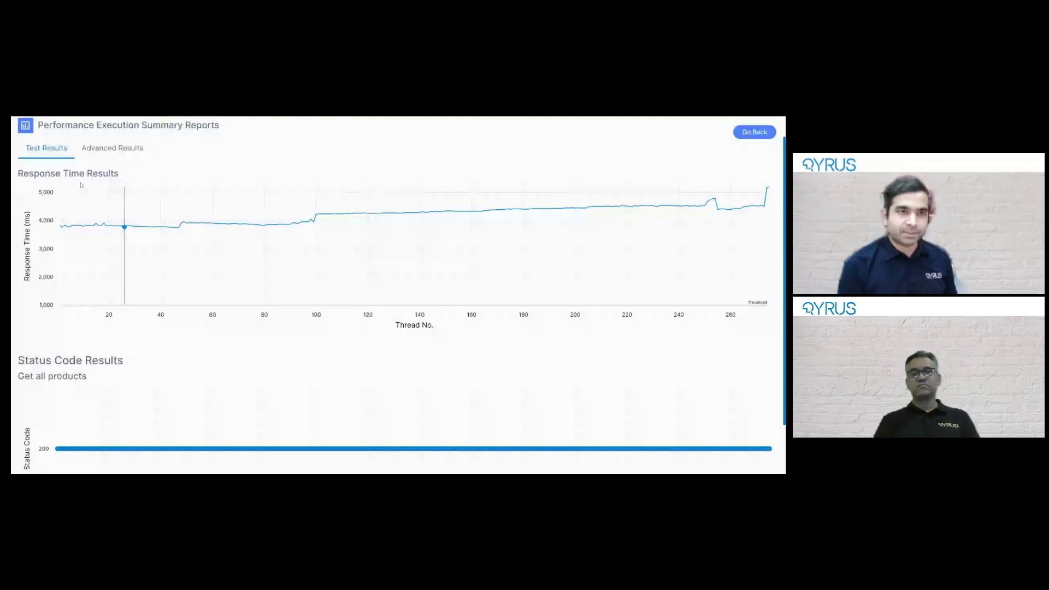
scroll(367, 271, "up", 1)
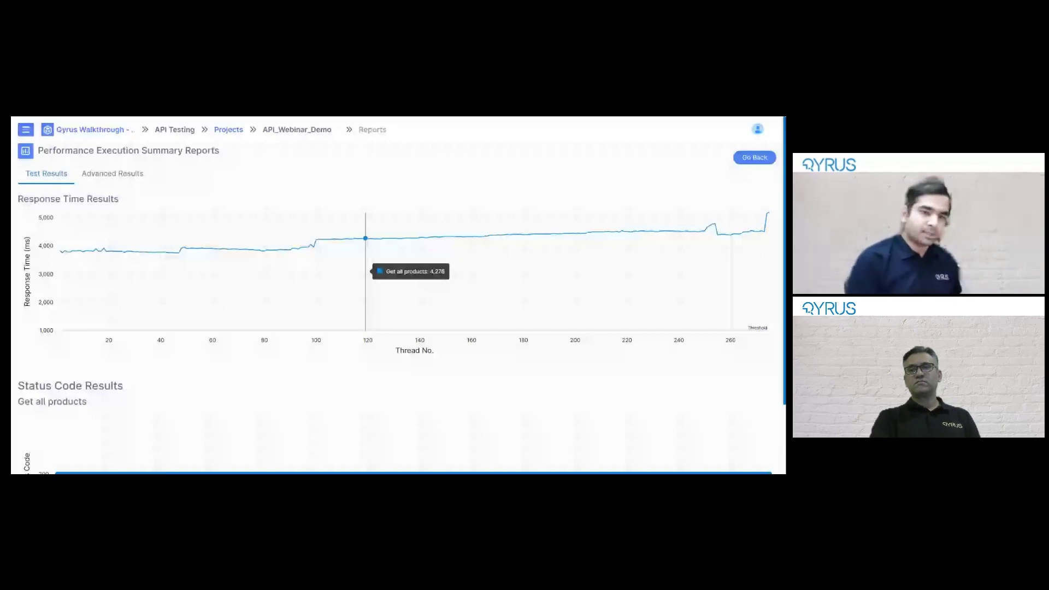
key("alt+Left")
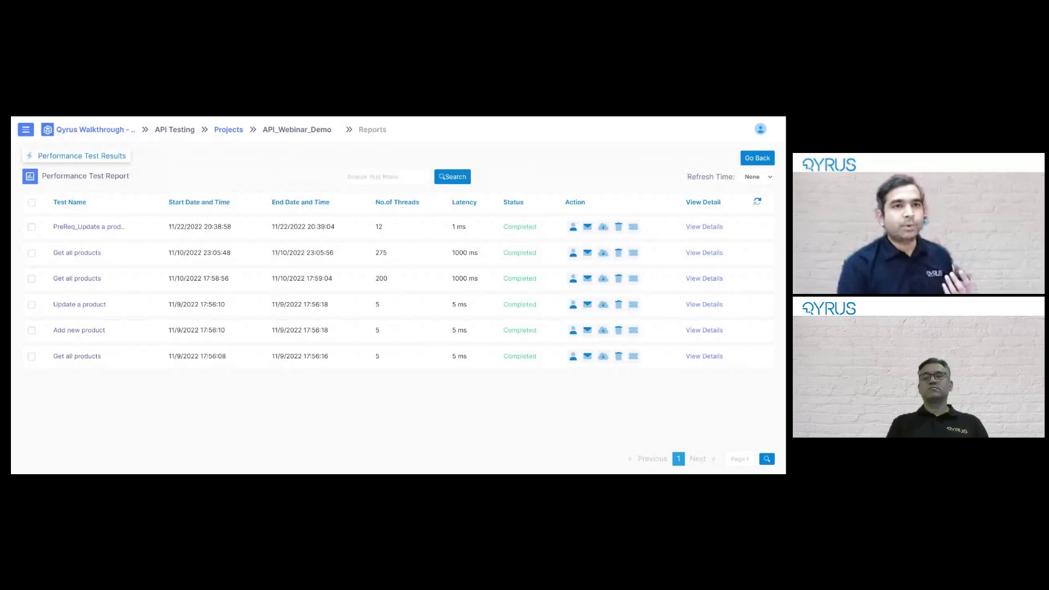
Go back to the API Testing service and open the API_Webinar_Demo project's process flow linking Get a single product to Update a product
left_click(112, 152)
mouse_move(34, 159)
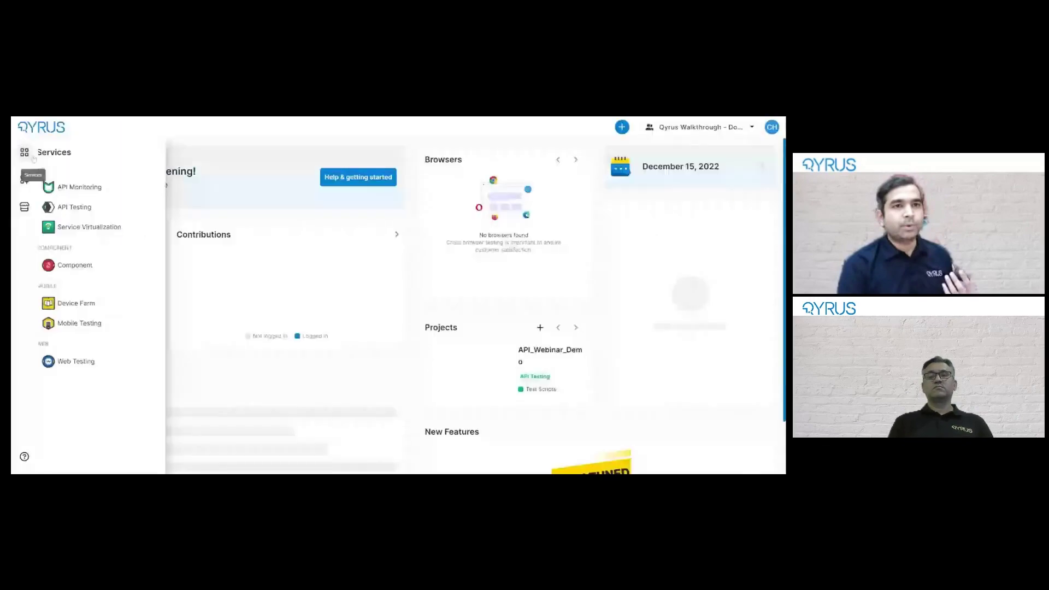
left_click(76, 207)
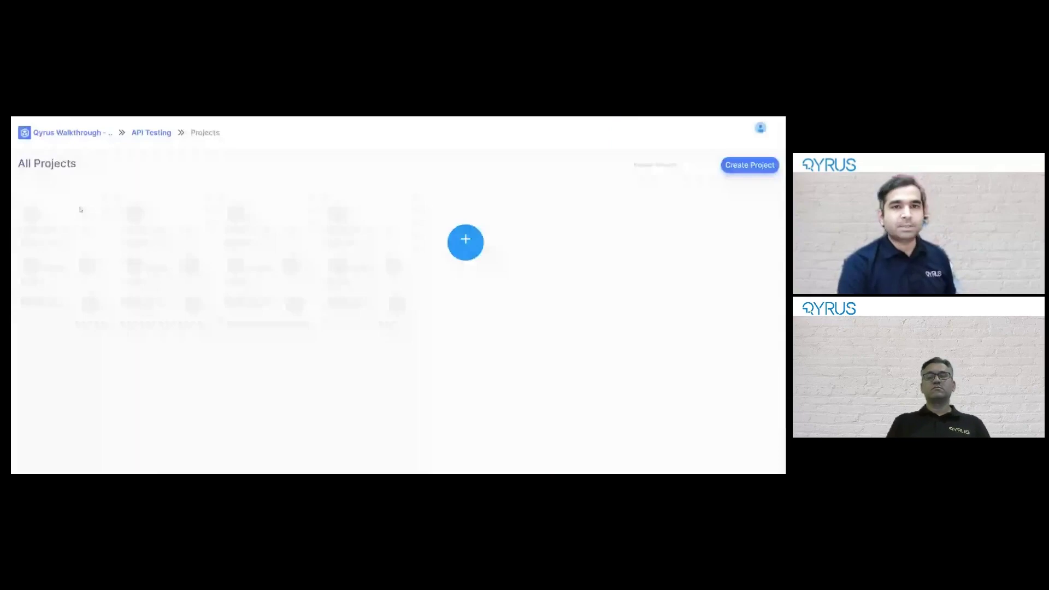
left_click(254, 306)
left_click(484, 344)
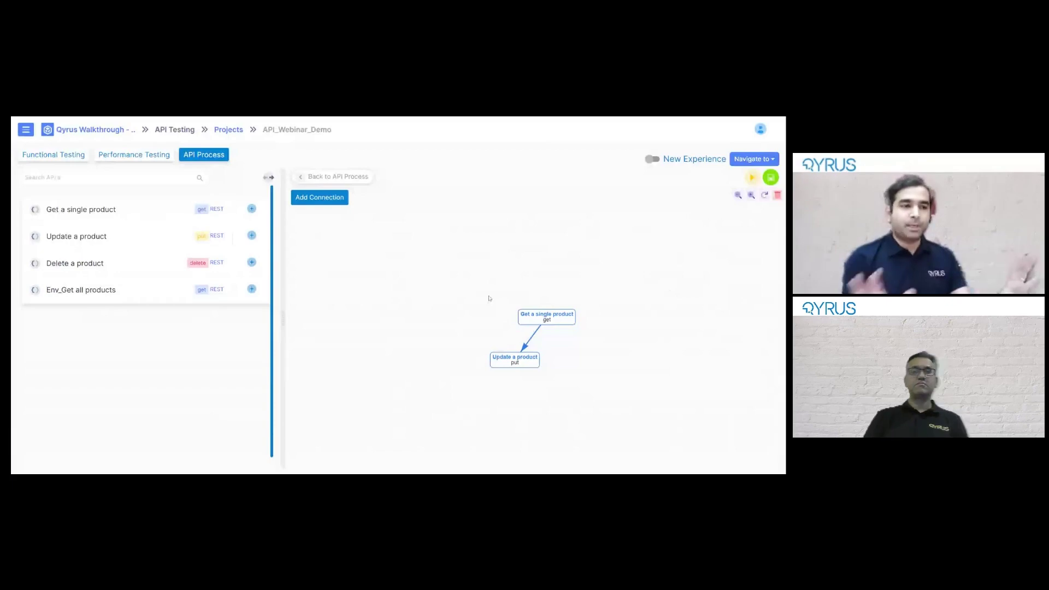
left_click_drag(488, 298, 504, 306)
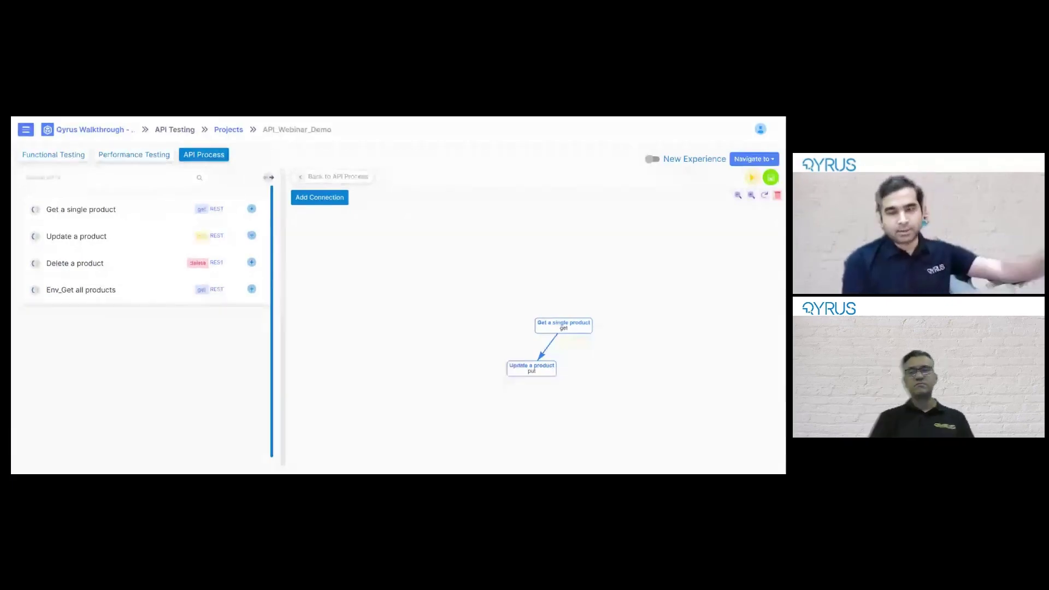